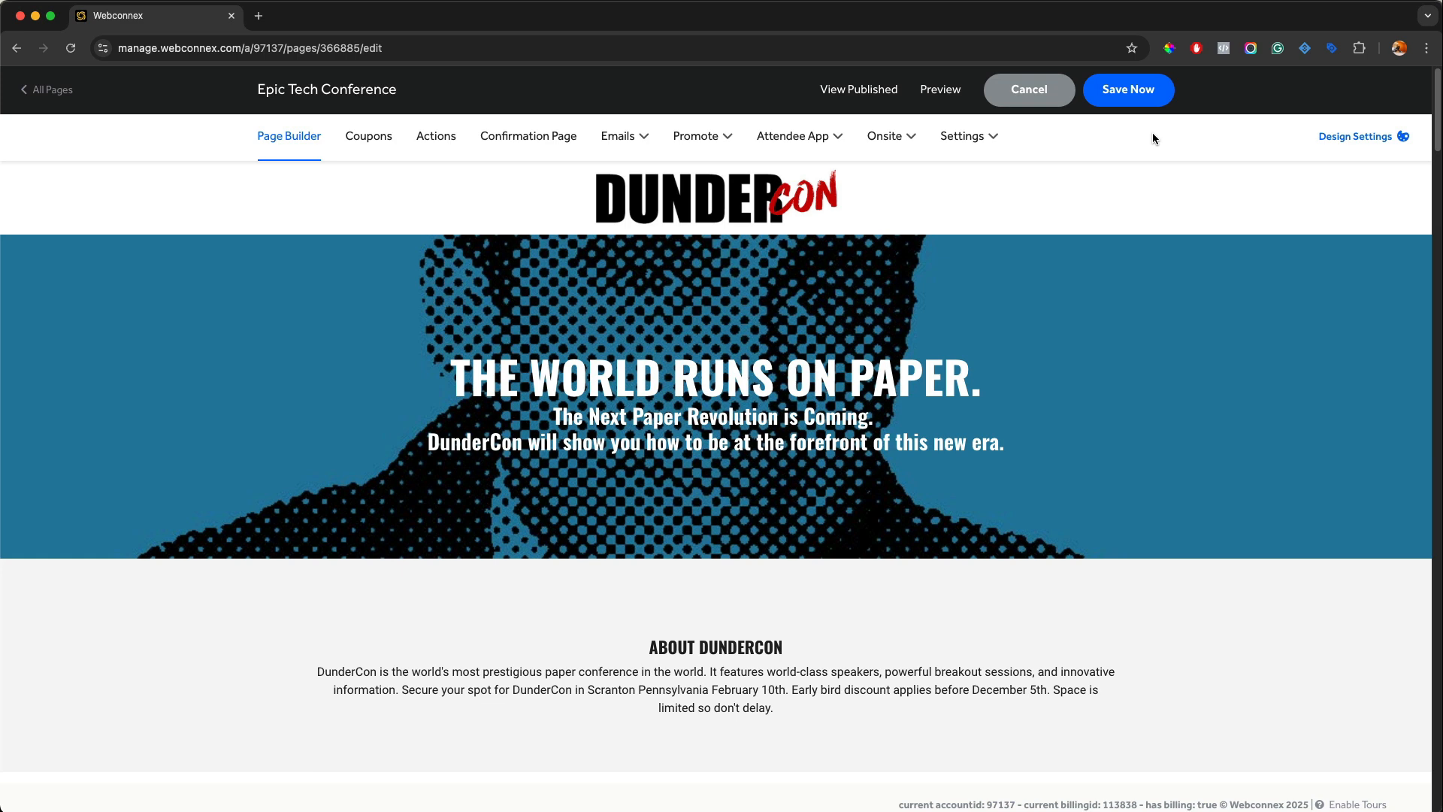
# Open the event's date settings and set the registration close date to 01-04-2025.
pyautogui.moveTo(986, 143)
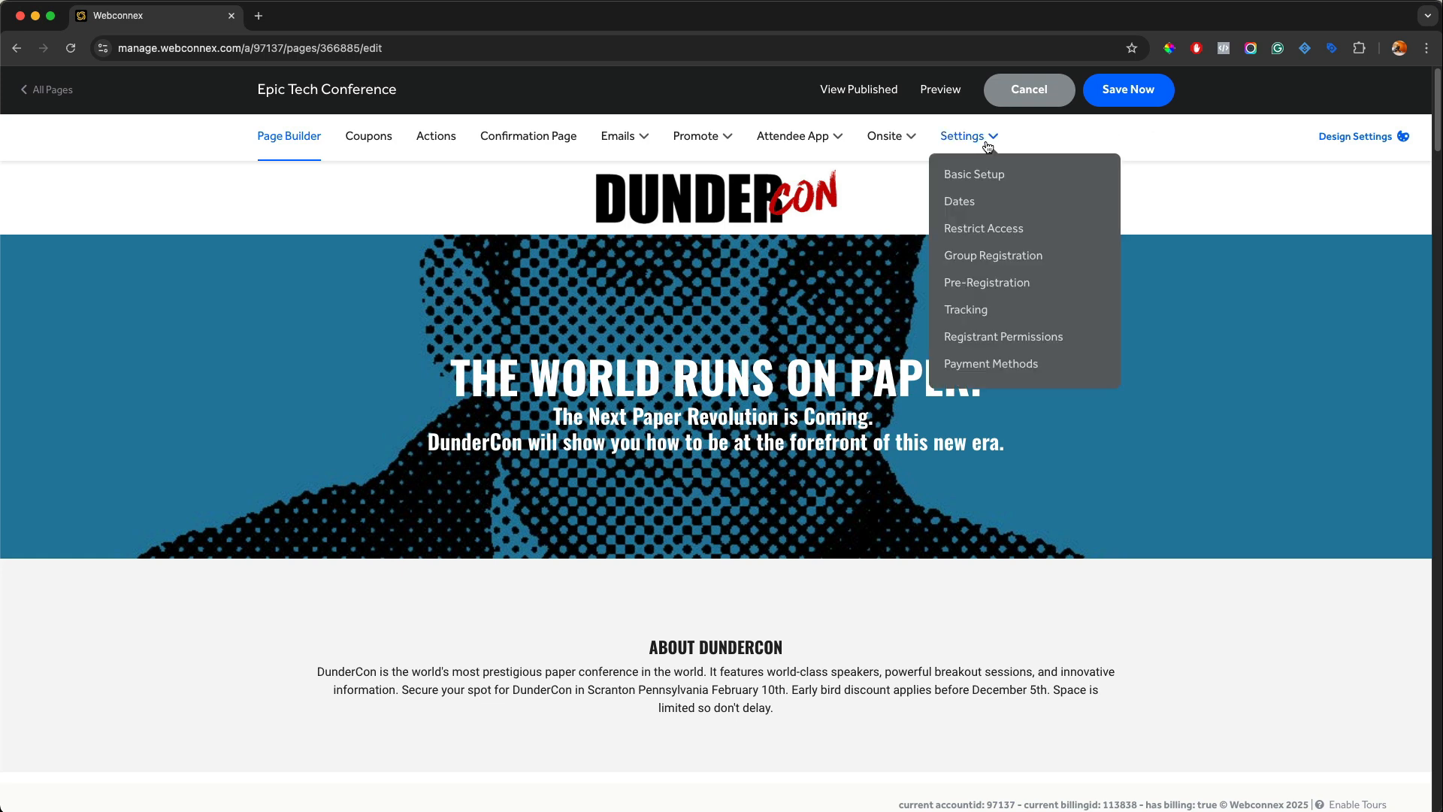
pyautogui.click(975, 200)
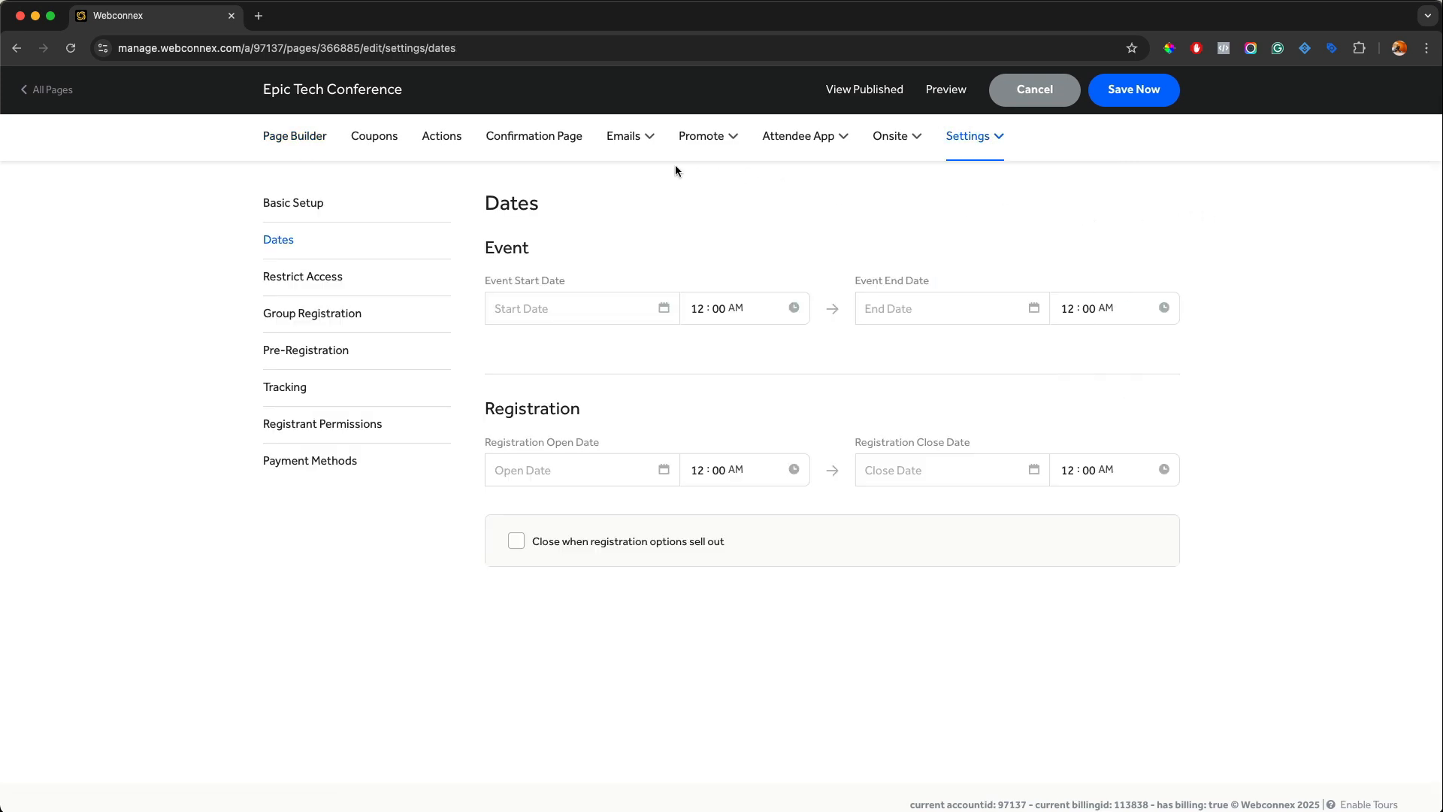
pyautogui.click(568, 297)
pyautogui.click(887, 462)
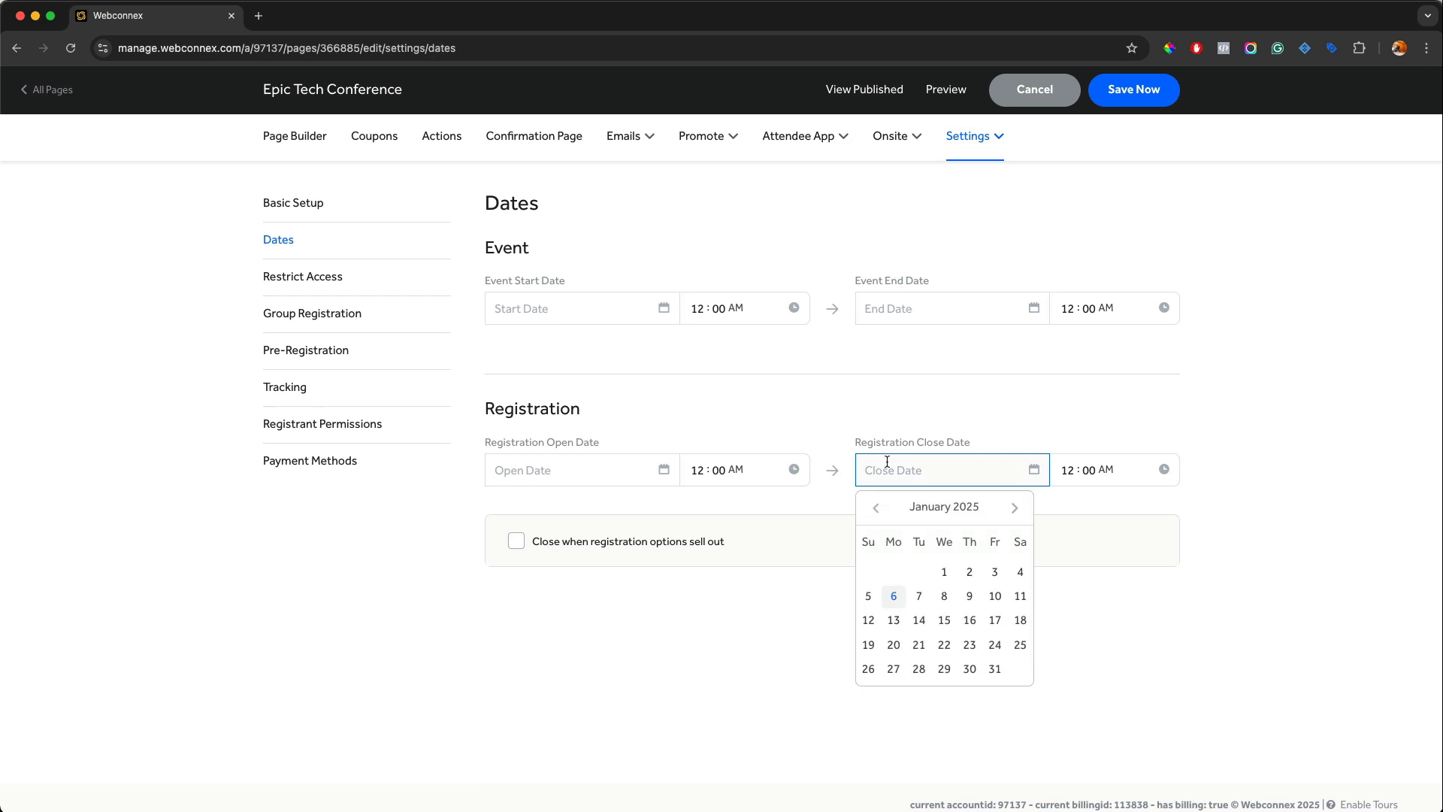
pyautogui.click(1019, 572)
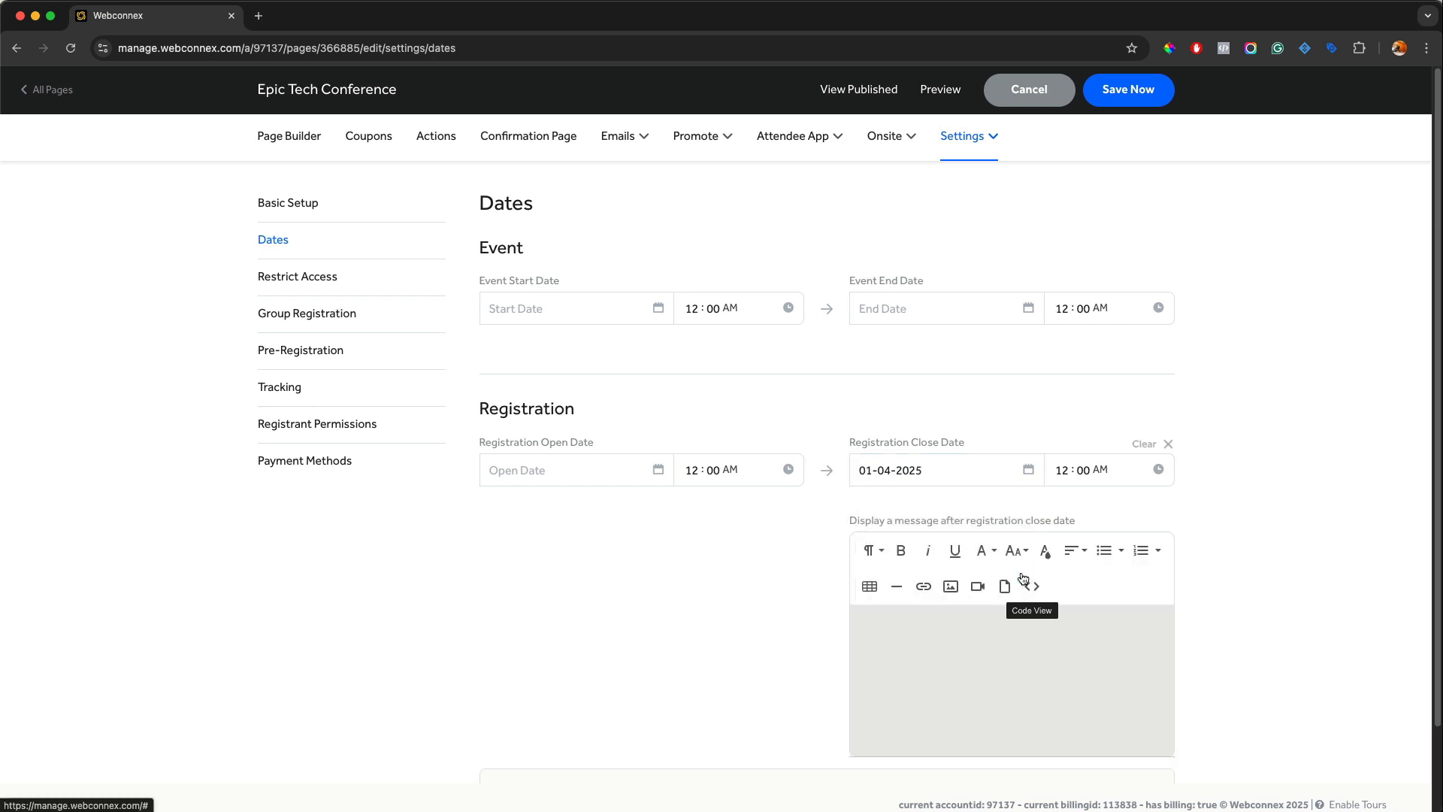
pyautogui.click(1062, 479)
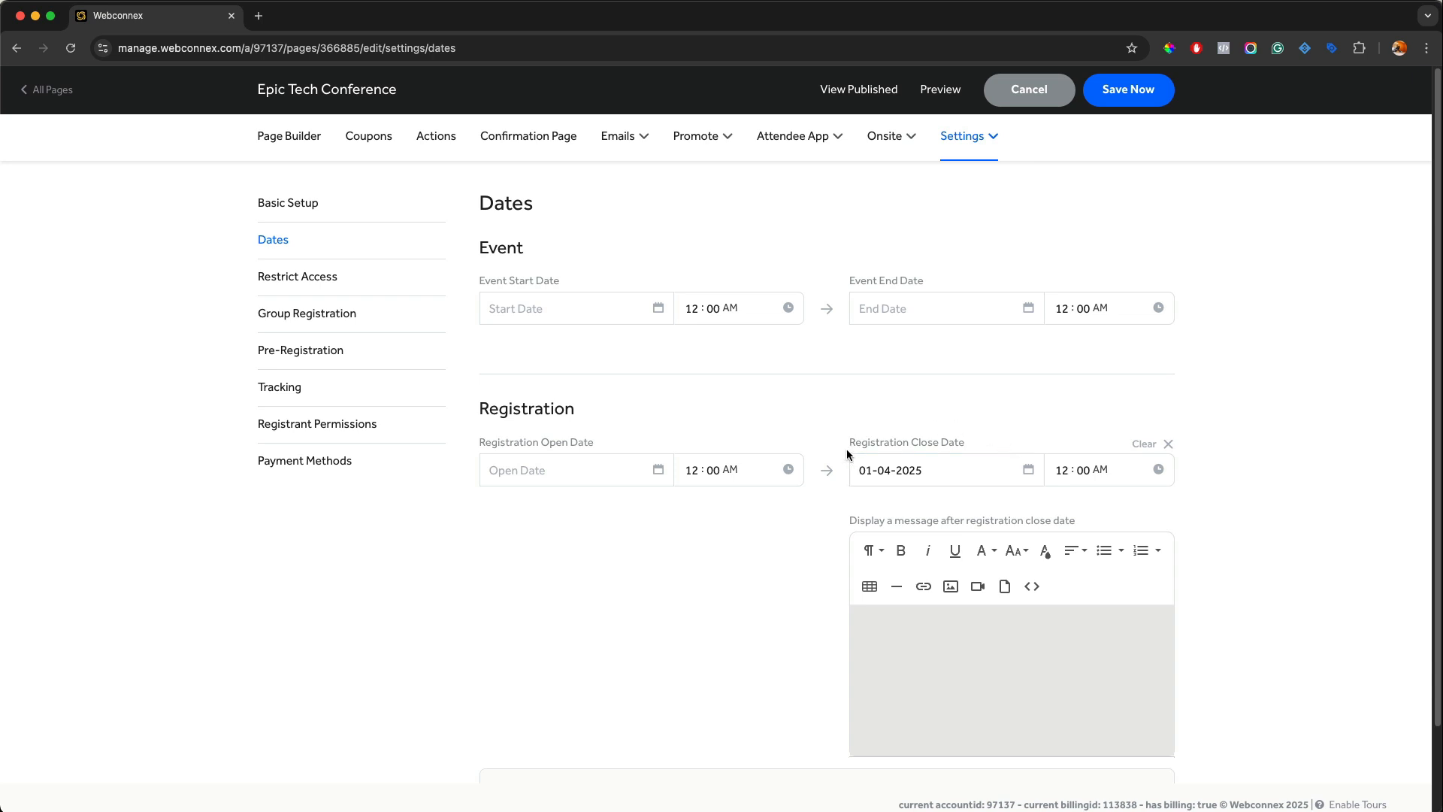
# Enter "Sorry registration is closed.You snooze you lose!" as the message displayed after the registration close date.
pyautogui.click(883, 665)
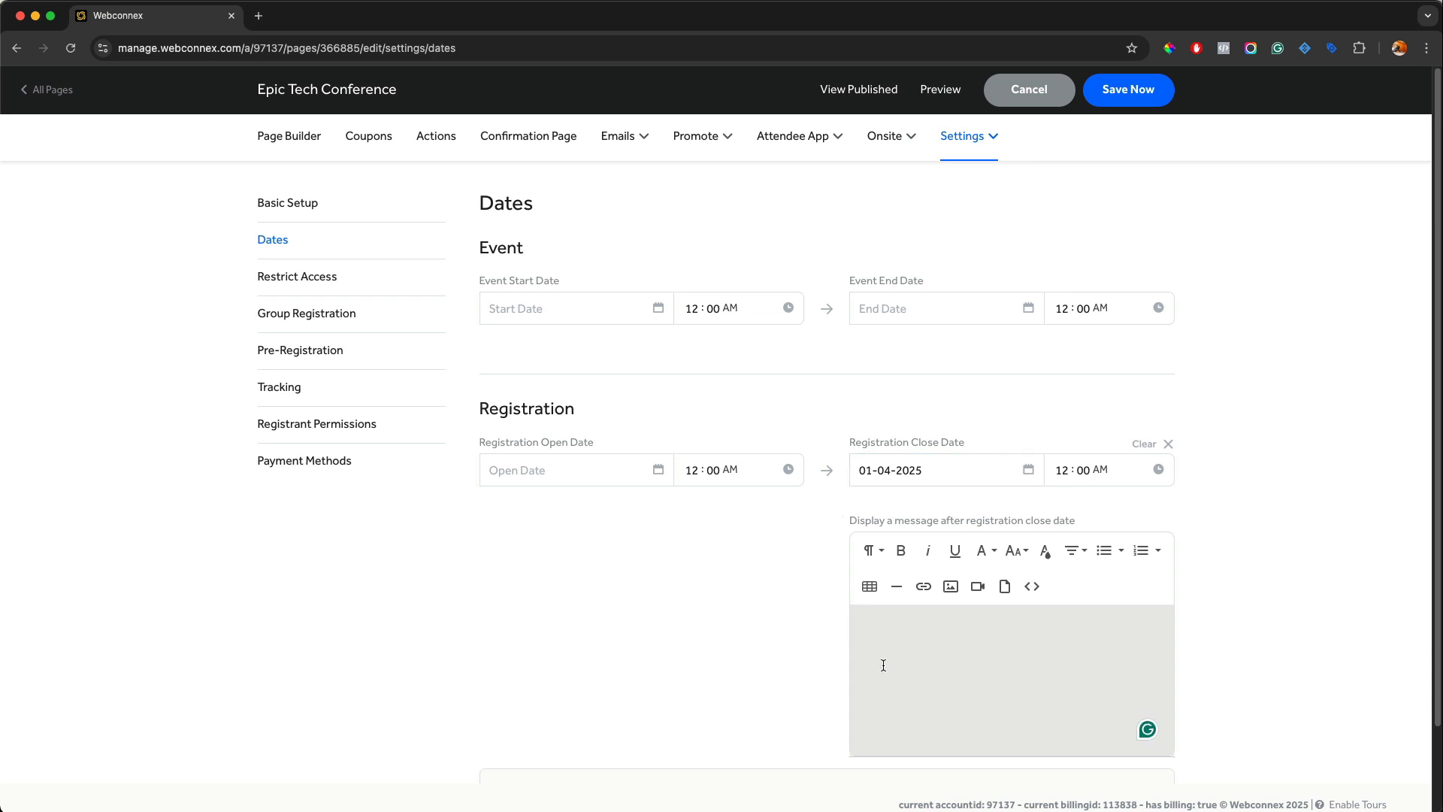
pyautogui.write('Sorry registration is closed.You')
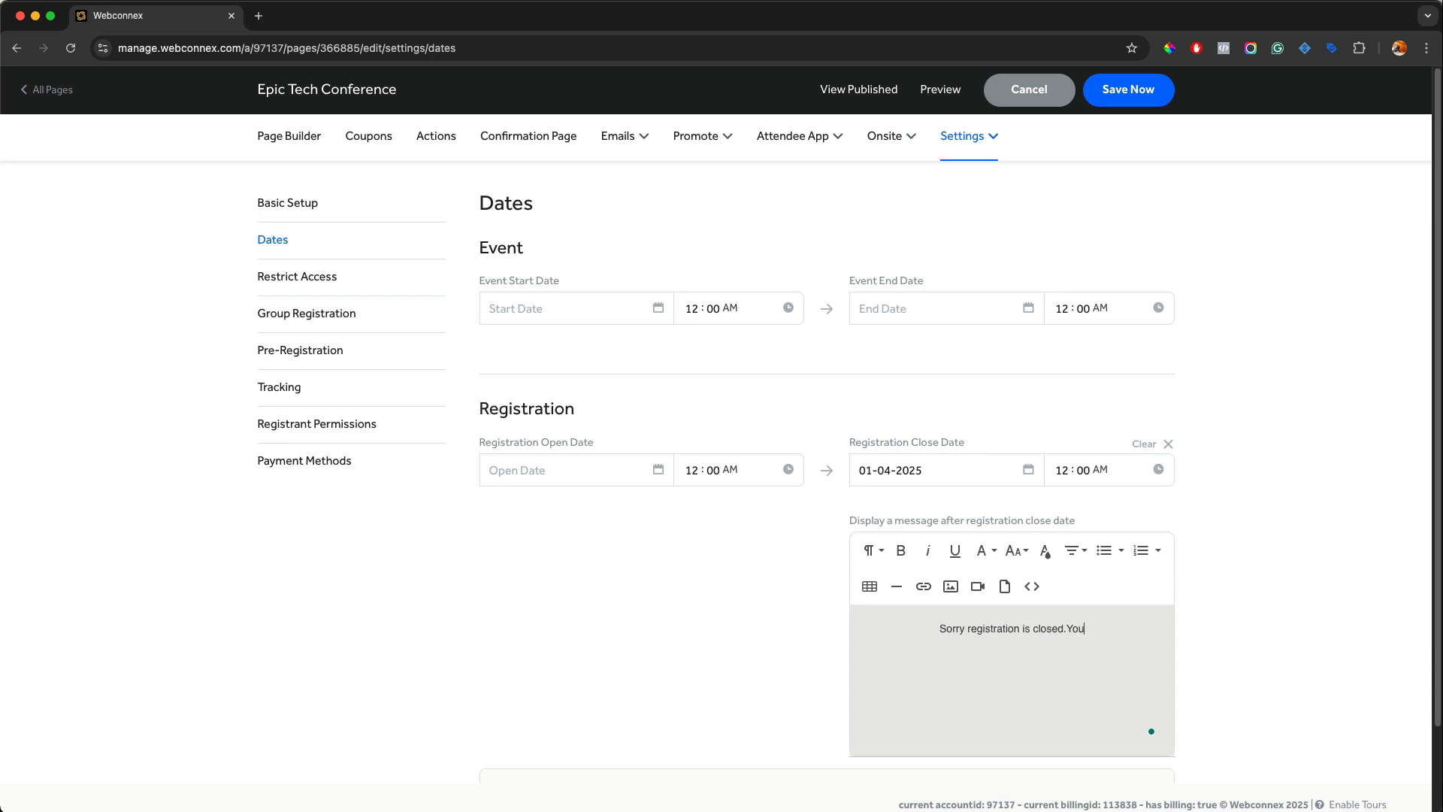
pyautogui.write(' snooze')
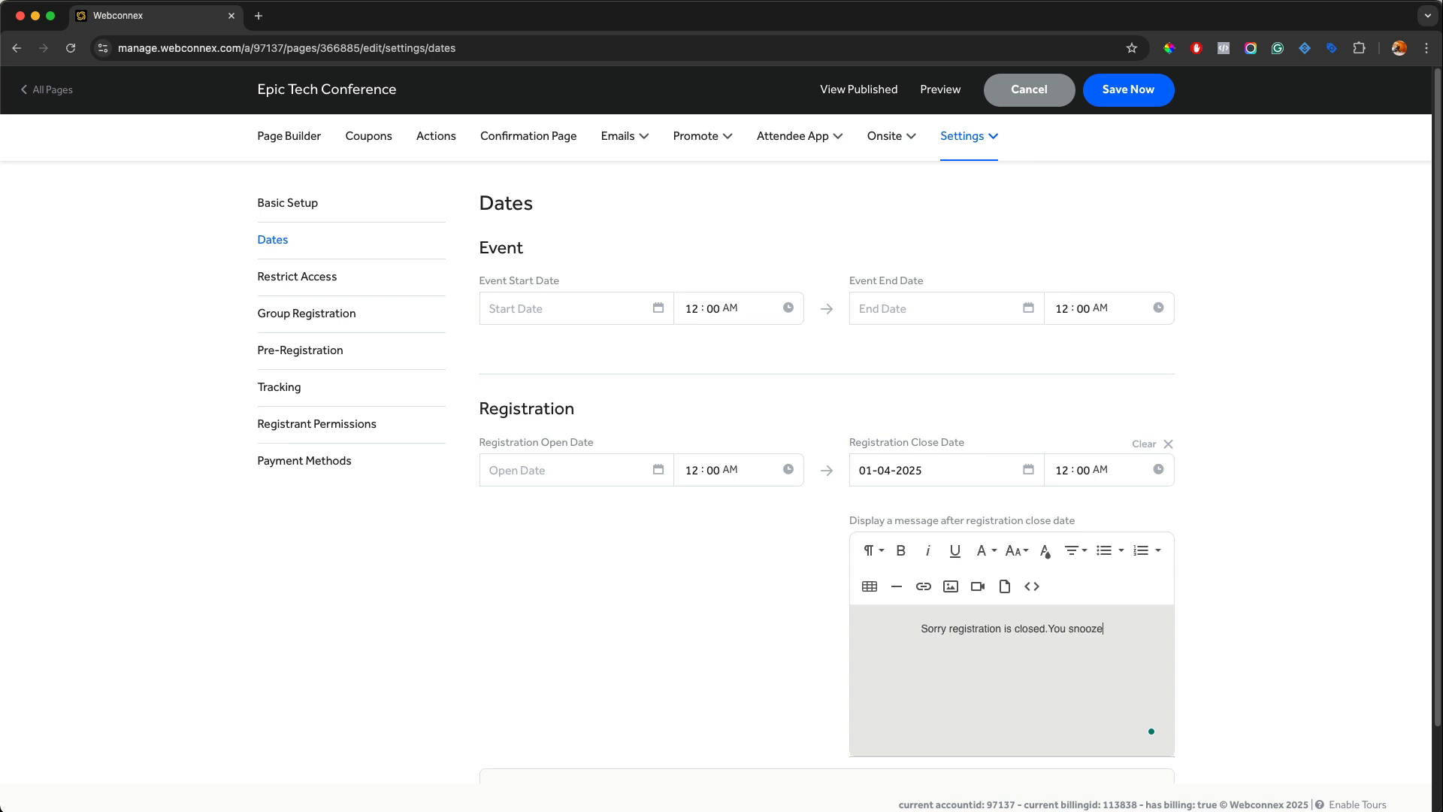
pyautogui.write(' you lose!')
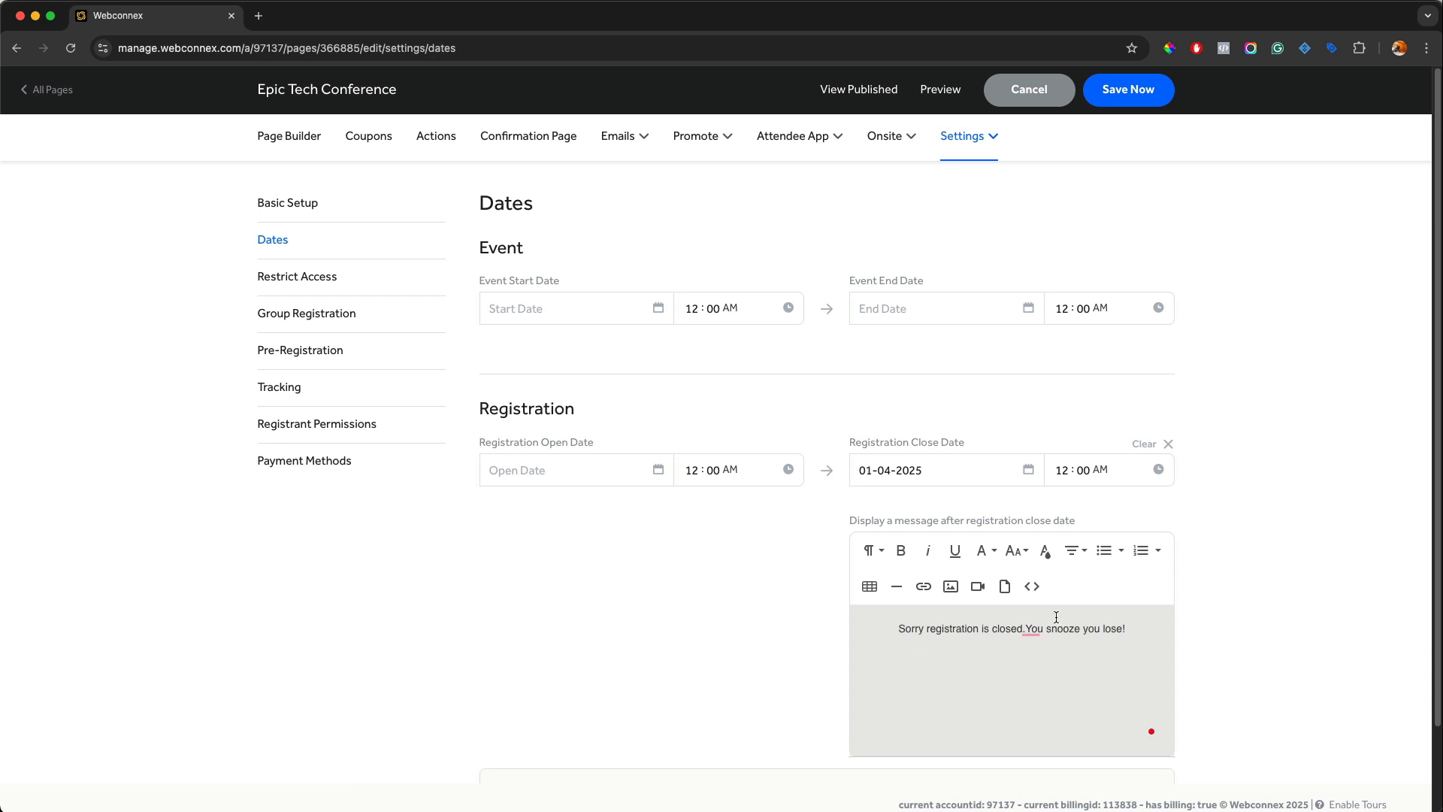
# Save and publish the registration closing settings, and view the published page before returning to the date settings.
pyautogui.click(1135, 94)
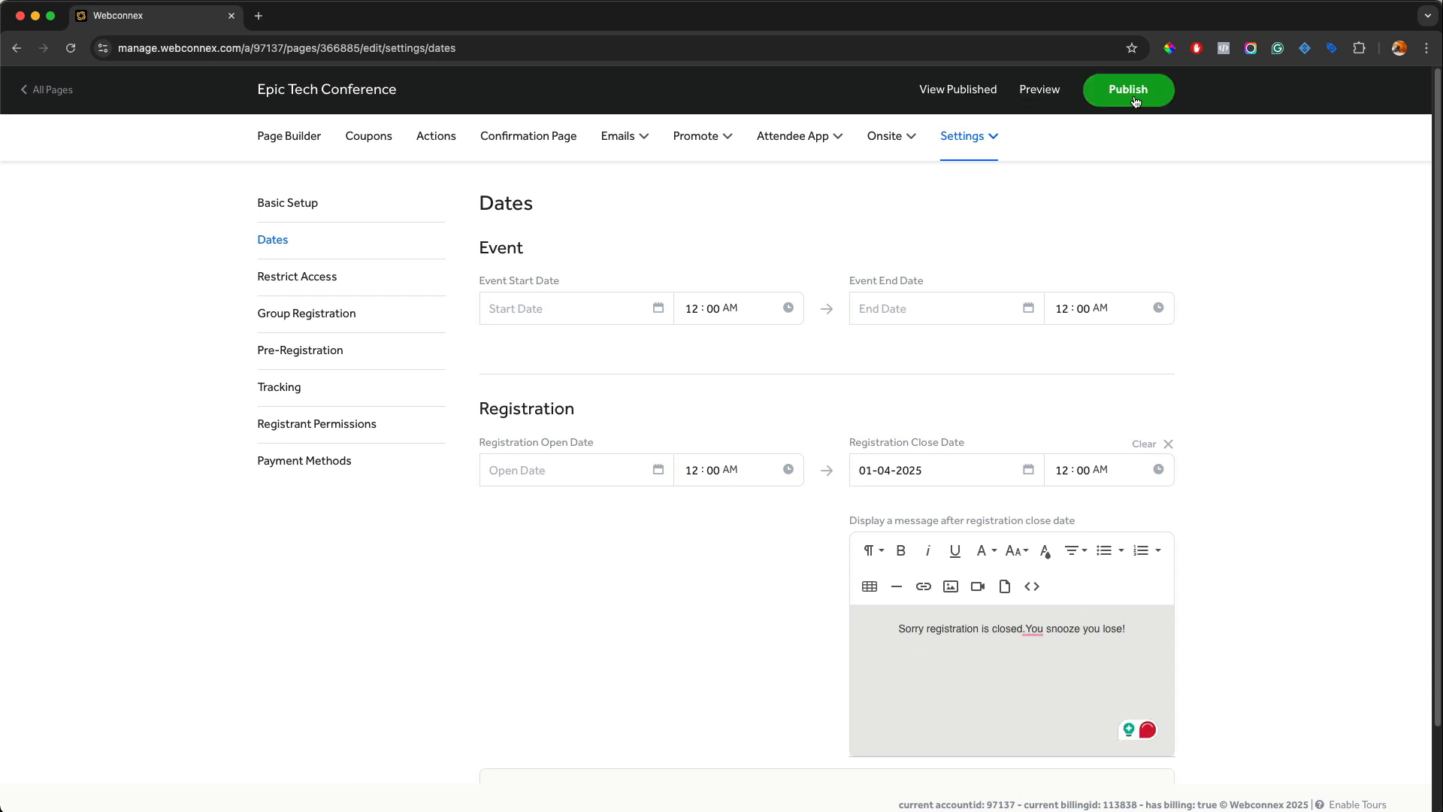
pyautogui.click(1134, 94)
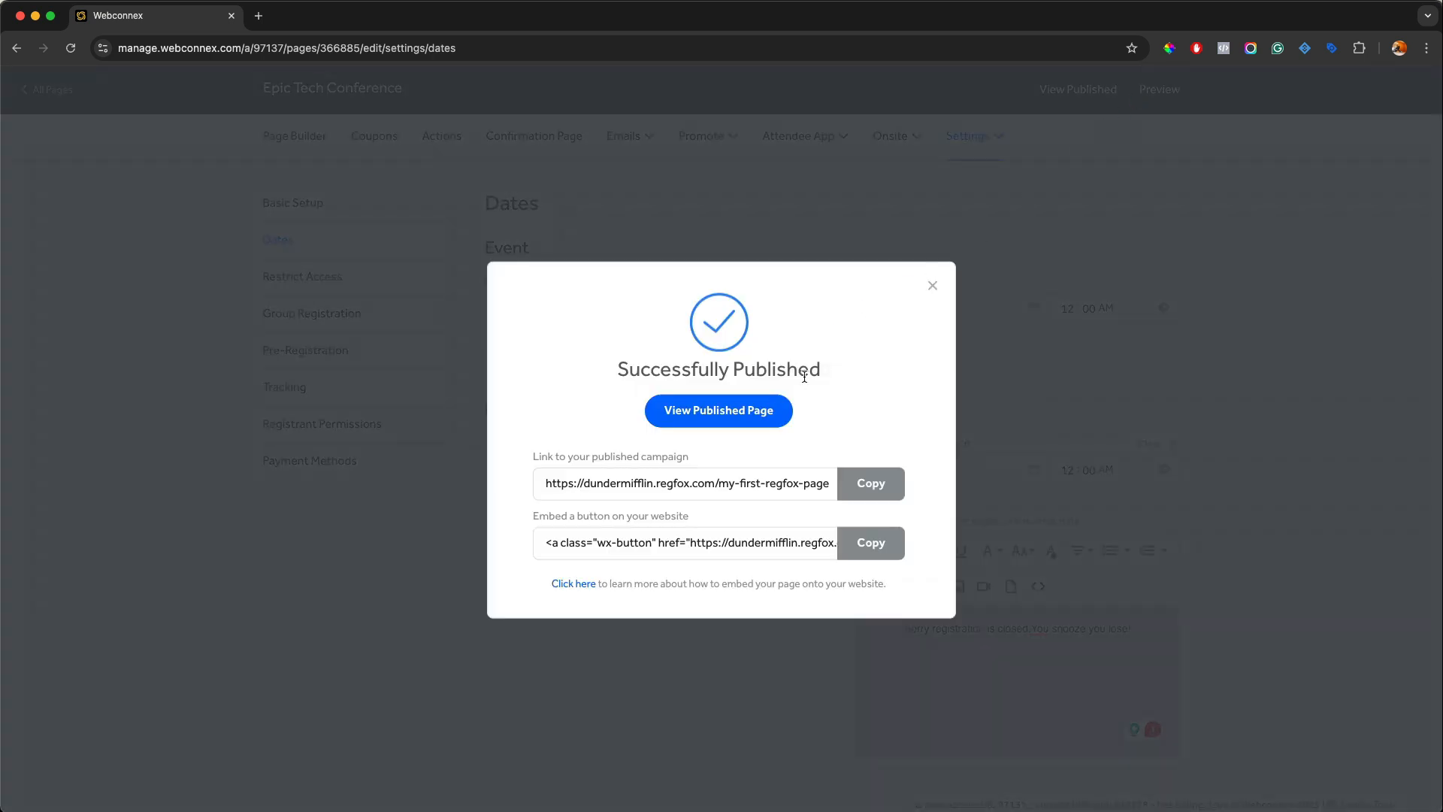
pyautogui.click(781, 407)
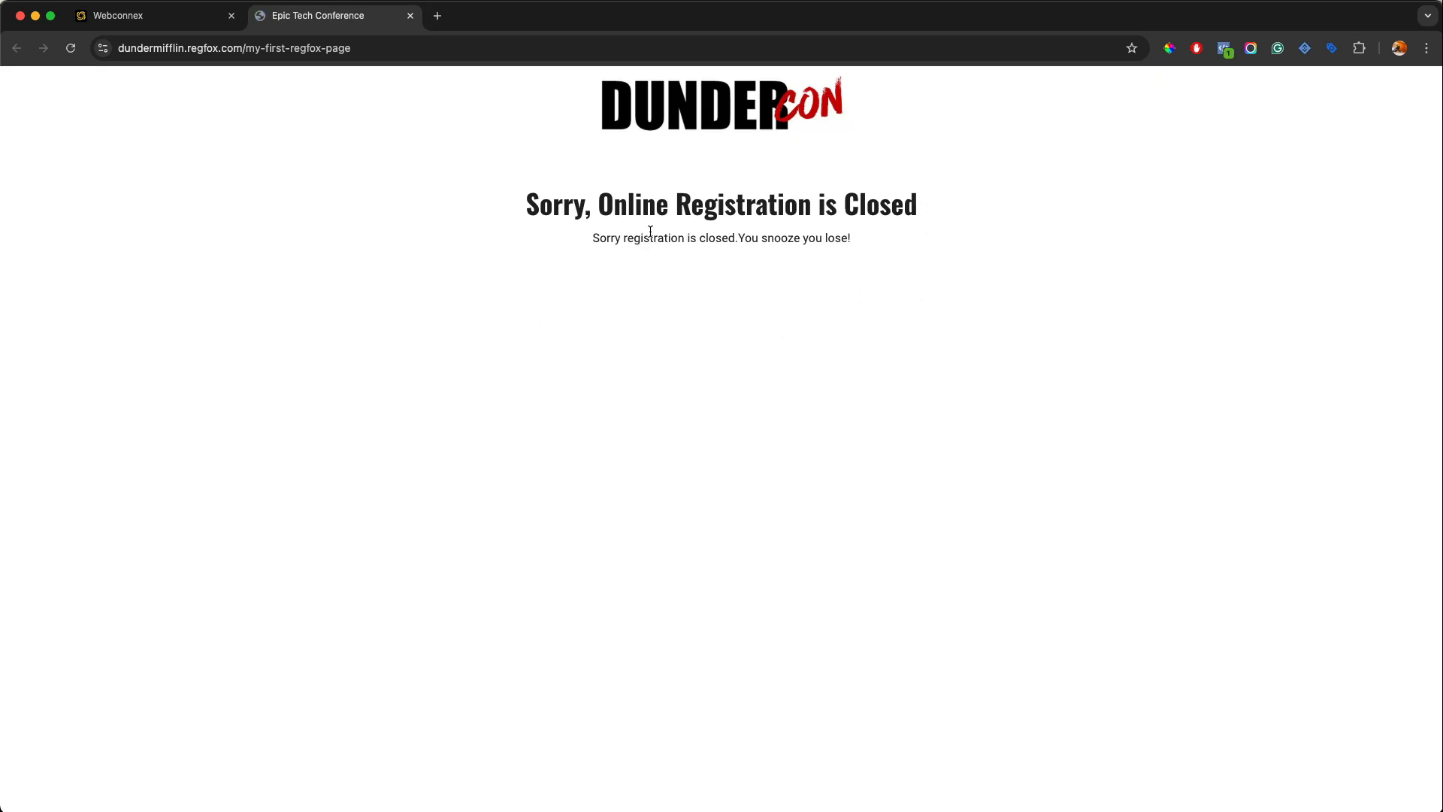
pyautogui.click(411, 16)
pyautogui.click(937, 287)
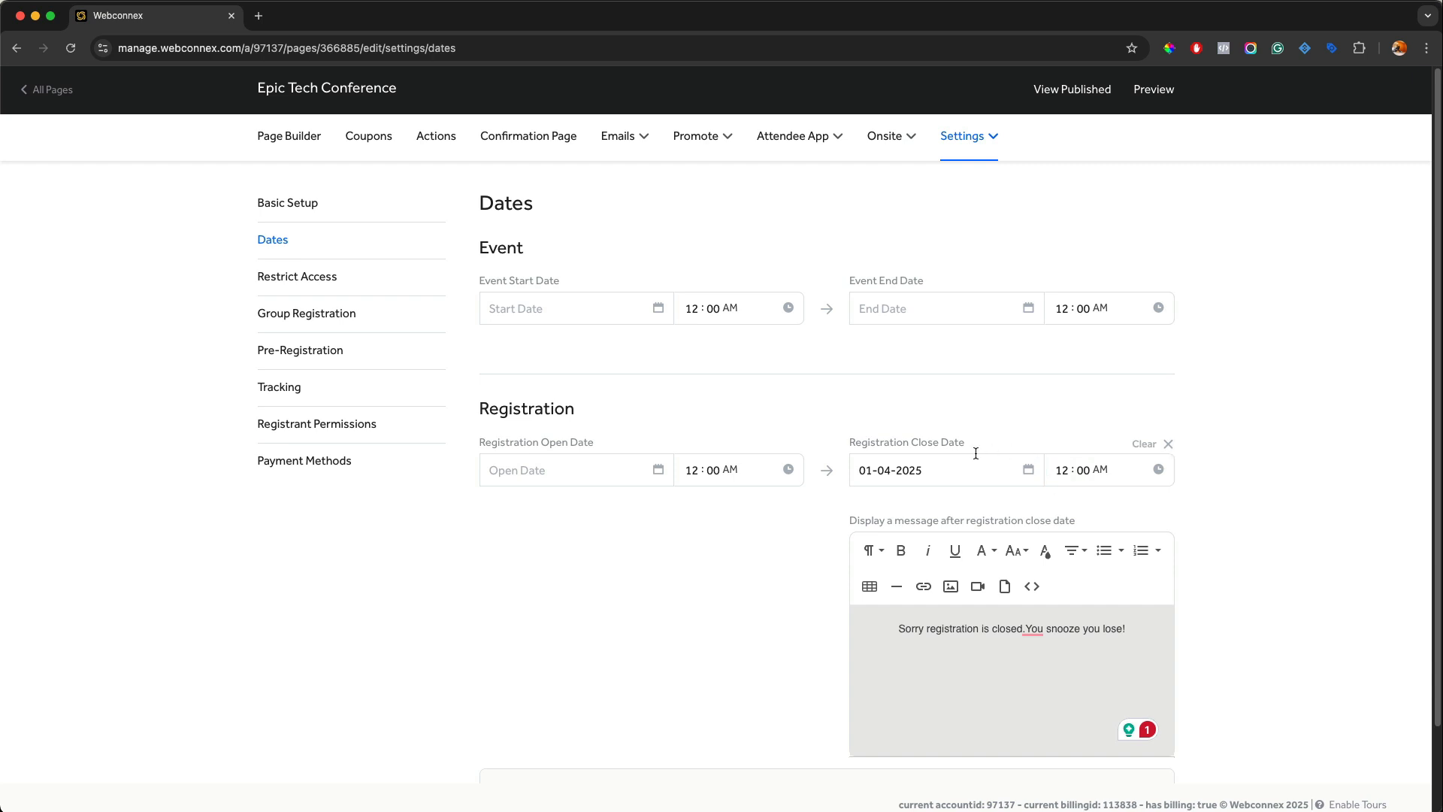
# Check the page's basic setup, and remove the closing message and registration close date from the date settings.
pyautogui.click(308, 206)
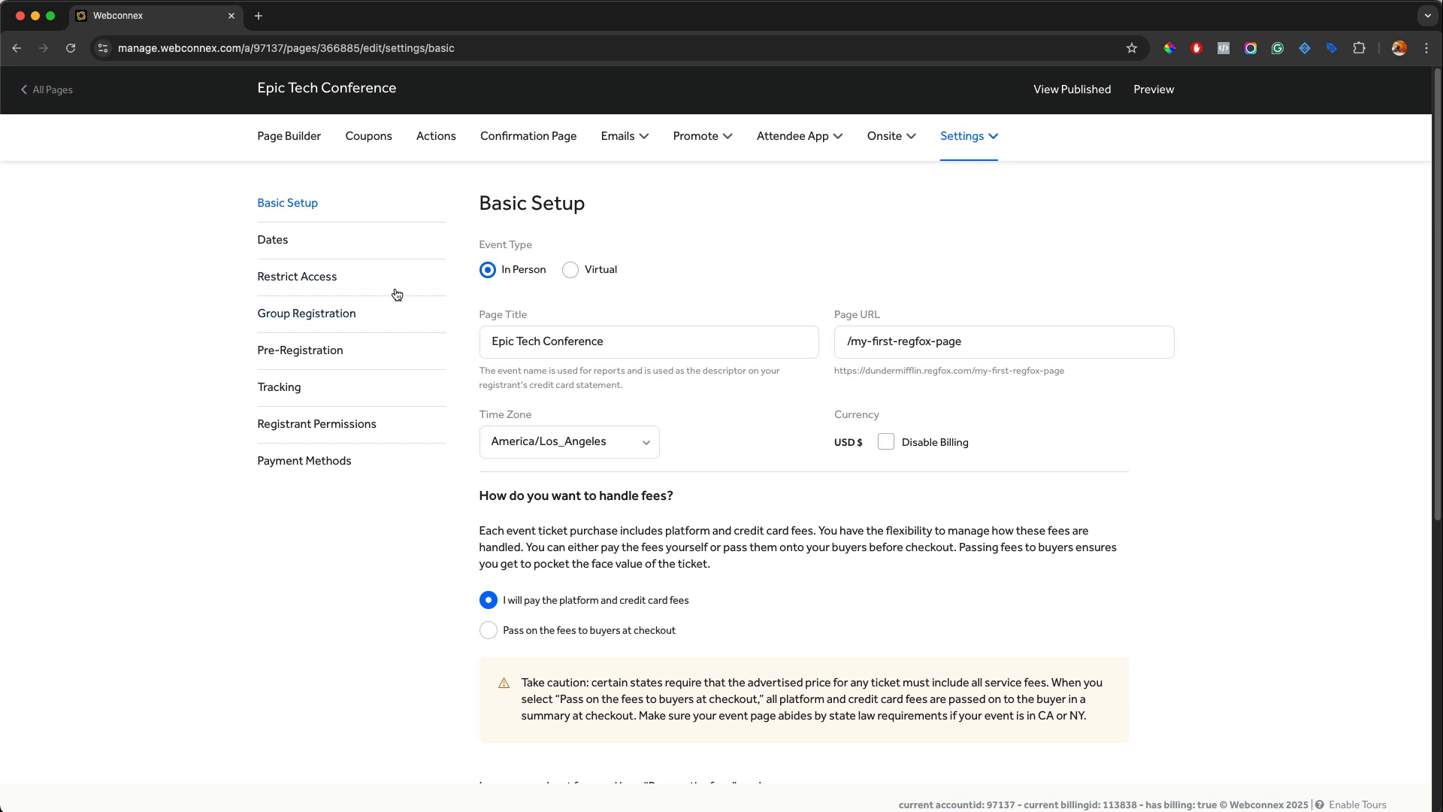
pyautogui.click(275, 237)
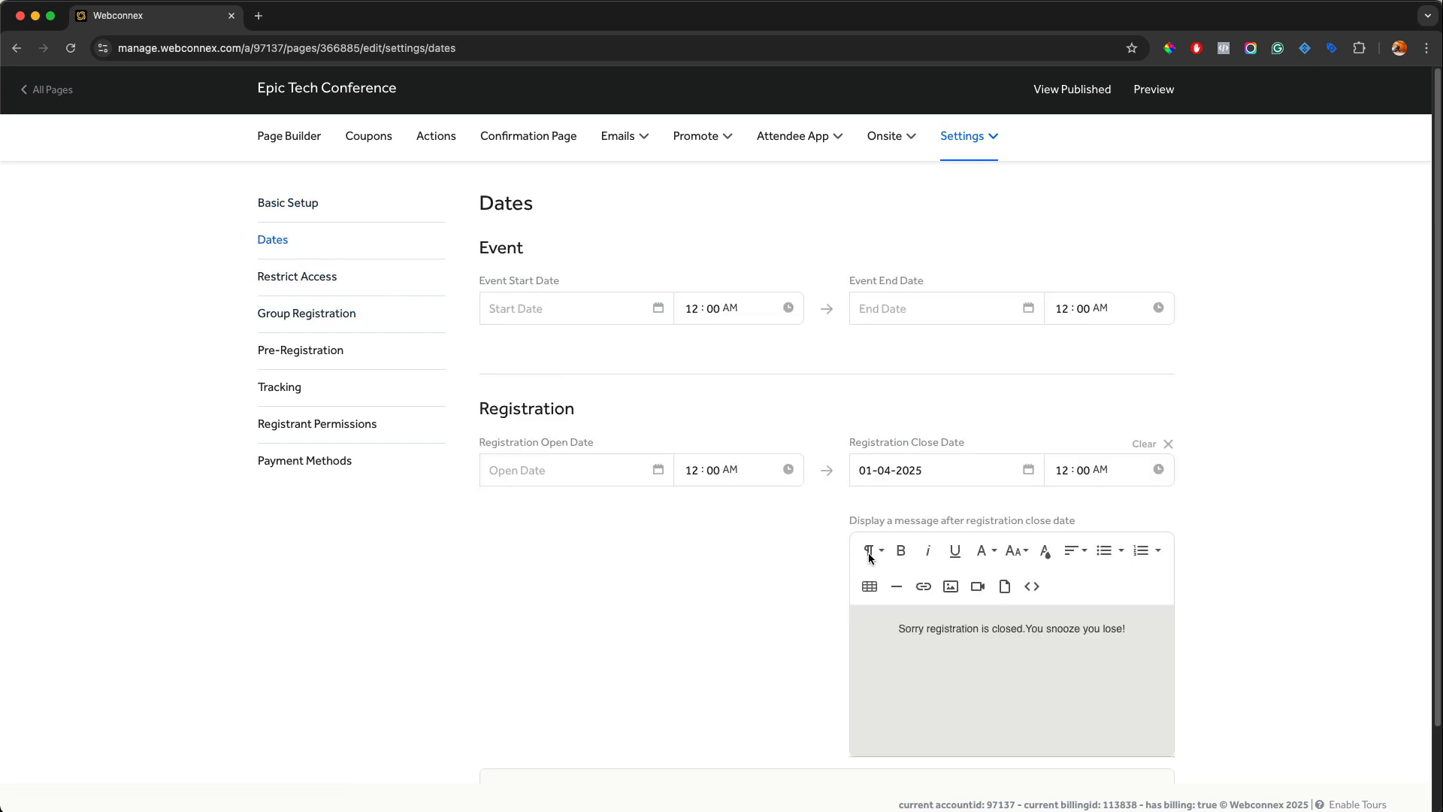
pyautogui.moveTo(1135, 628); pyautogui.dragTo(824, 625)
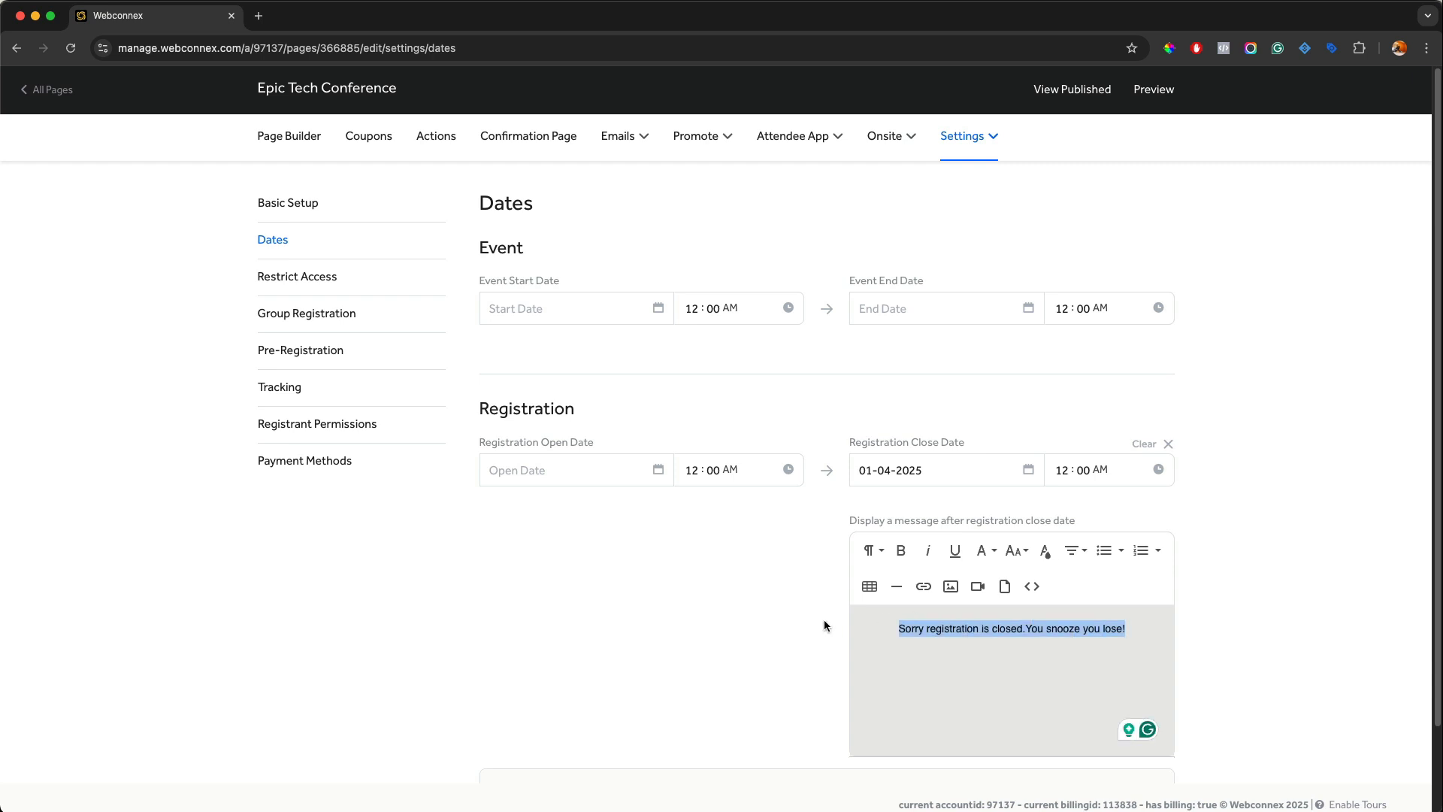
pyautogui.press('BackSpace')
pyautogui.click(1167, 443)
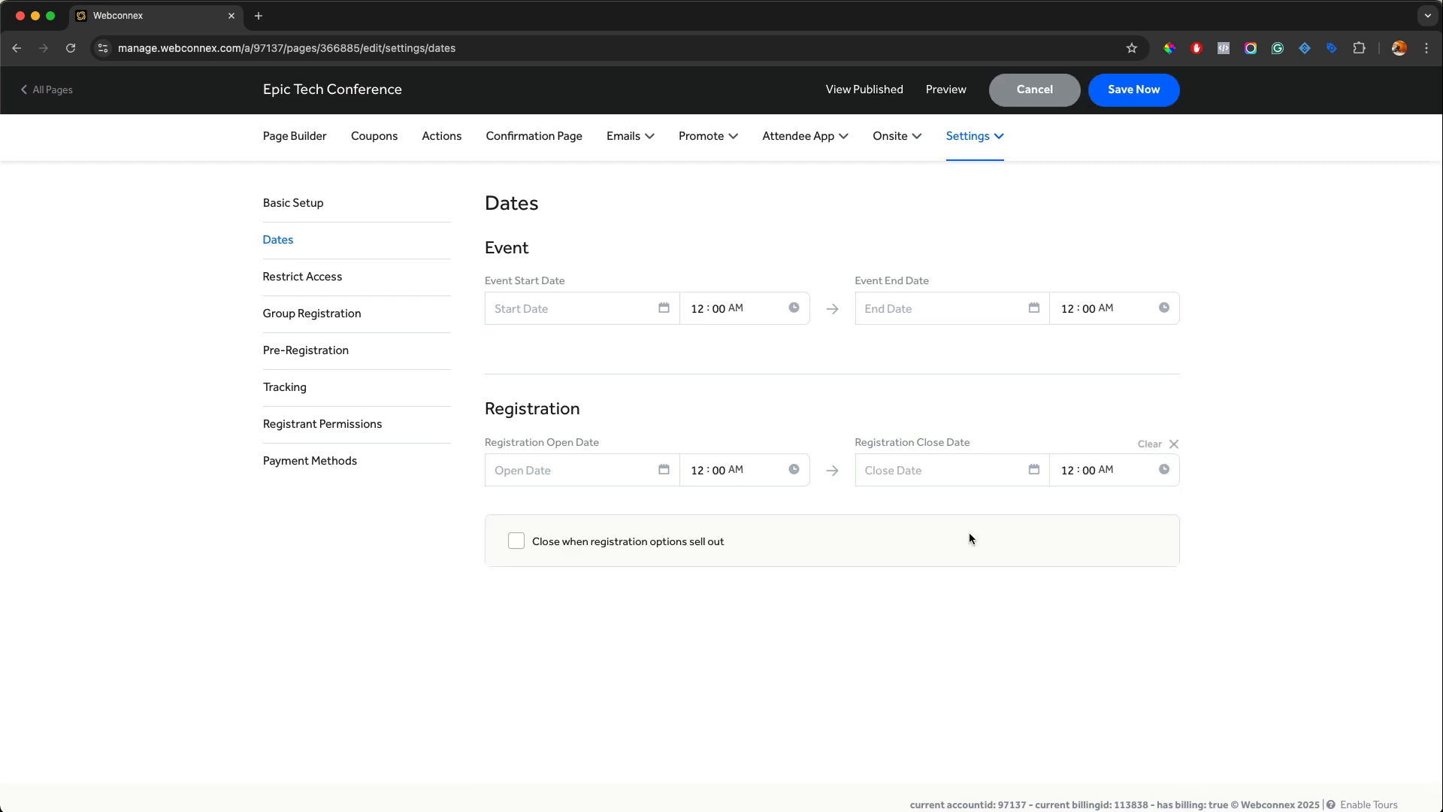
# Set the registration open date to 01-08-2025 with the message "Registration opens soon!" displayed before it.
pyautogui.click(571, 462)
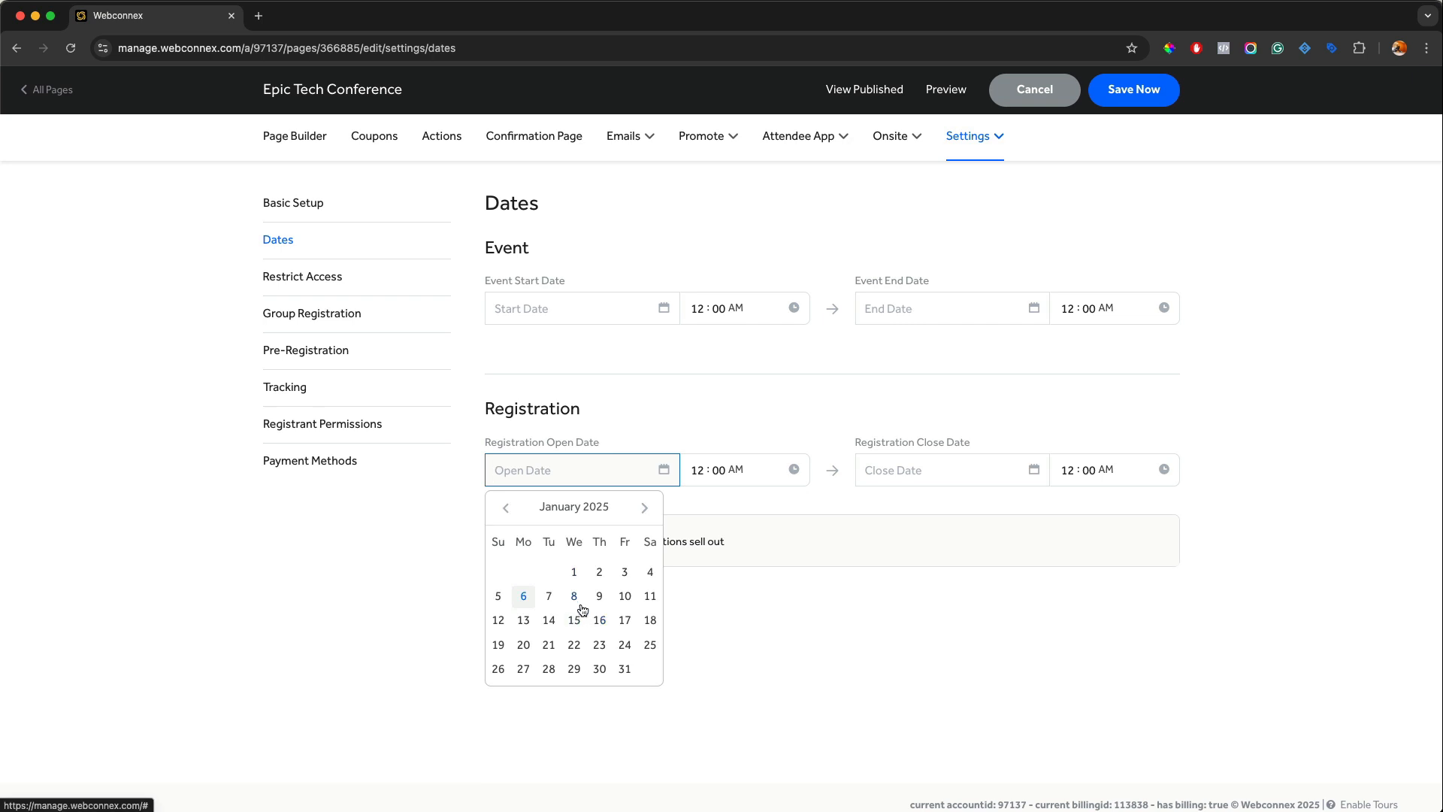
pyautogui.click(574, 597)
pyautogui.click(744, 629)
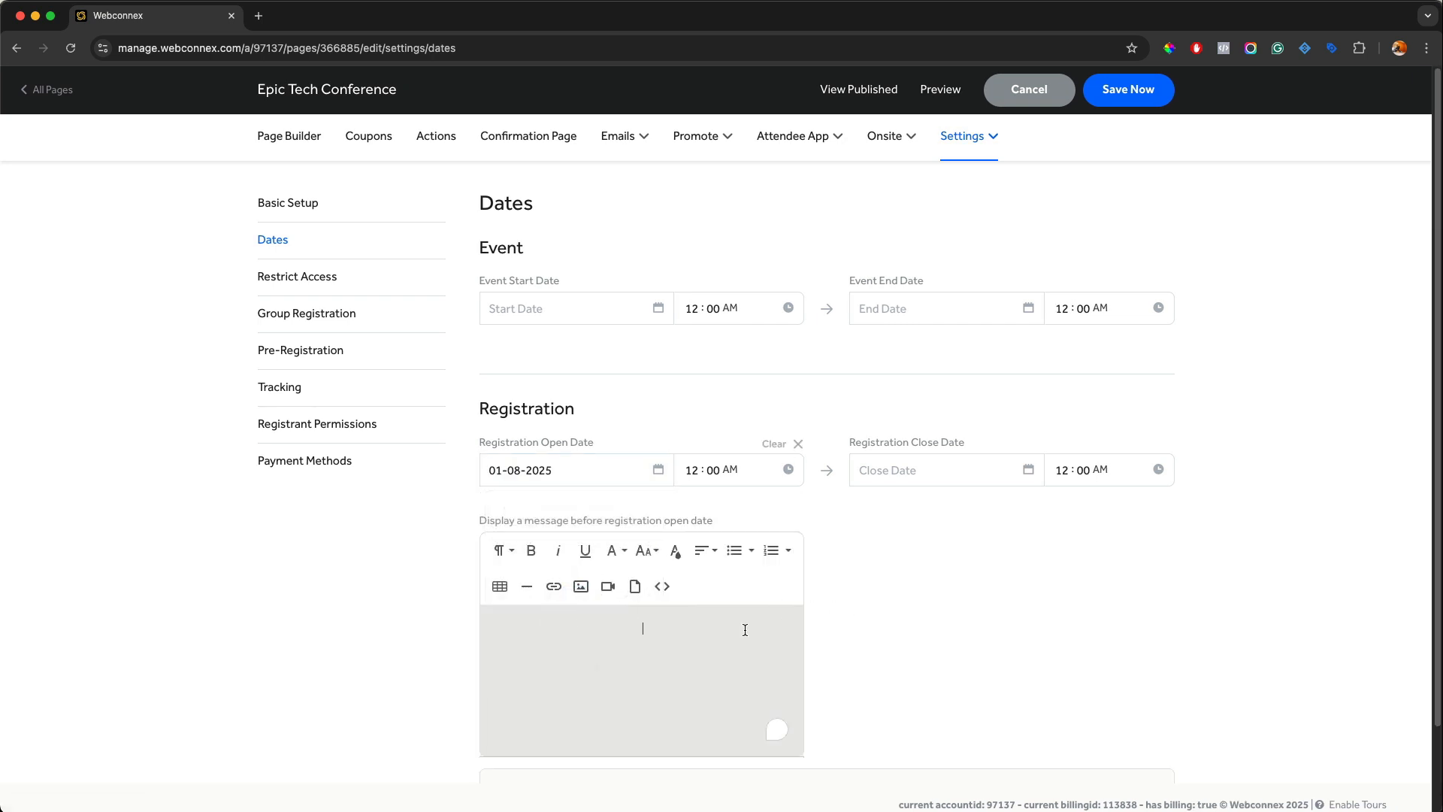
pyautogui.write('Registration opens soon!')
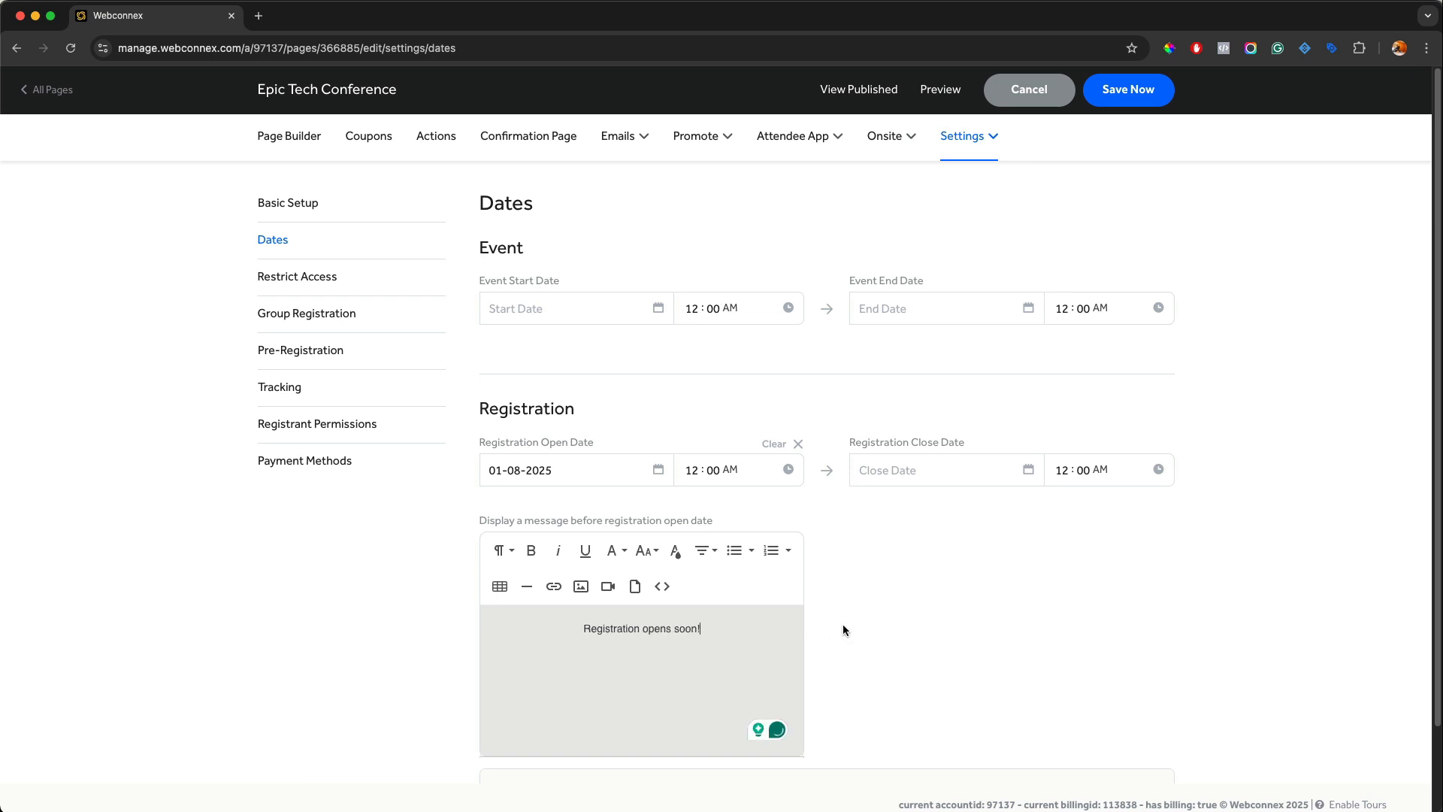
# Save and publish the registration opening settings, and check the live page before returning to the date settings.
pyautogui.click(1123, 103)
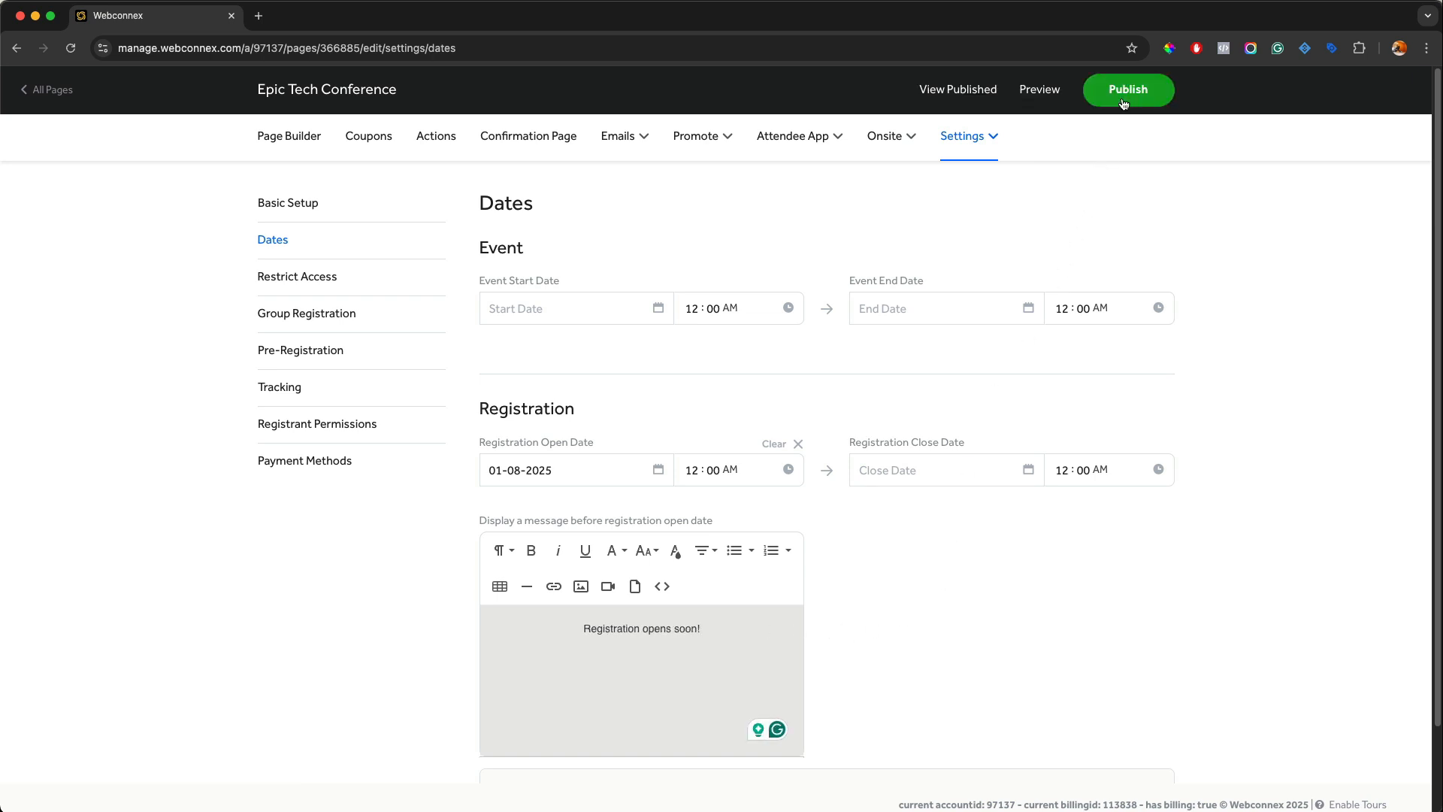
pyautogui.click(1122, 99)
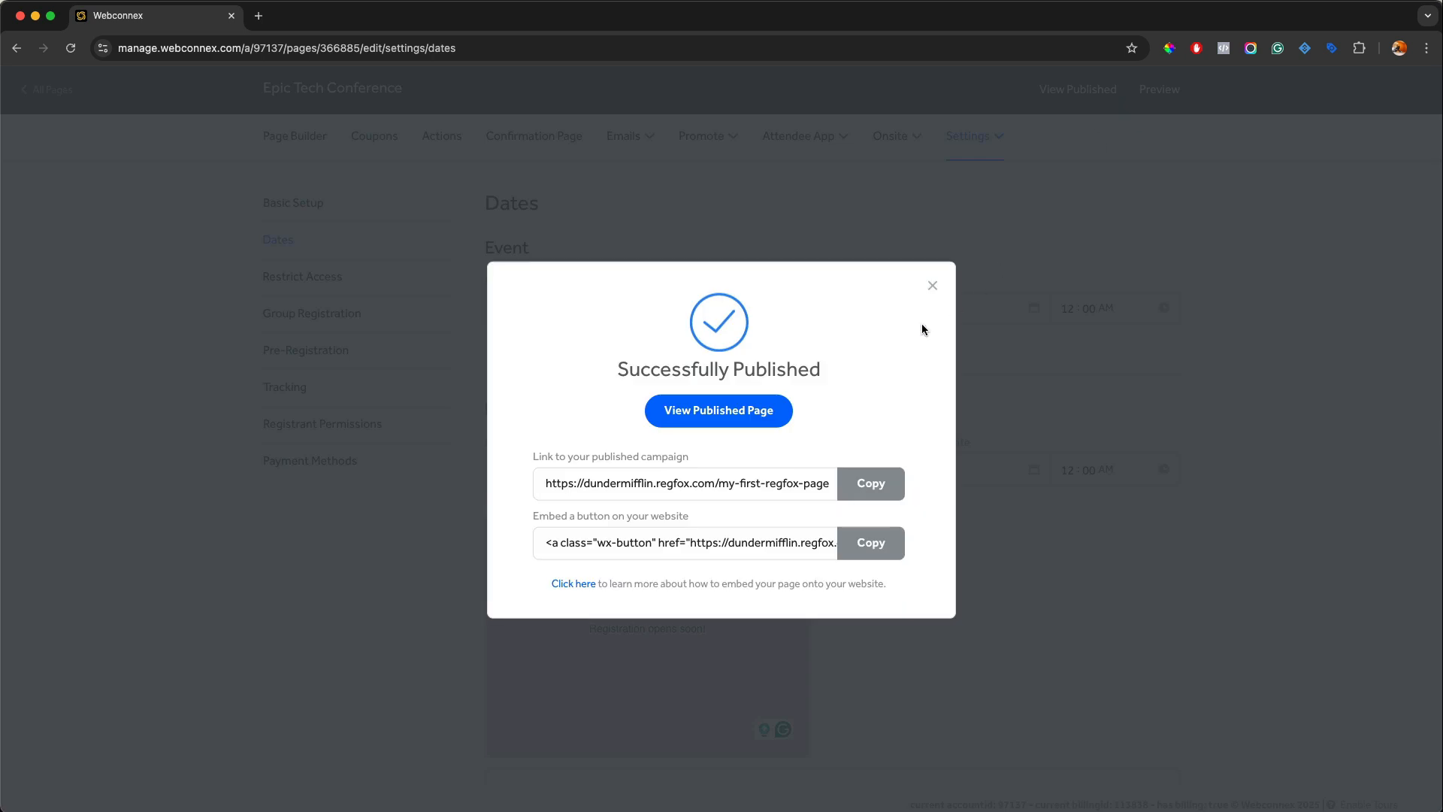
pyautogui.click(768, 406)
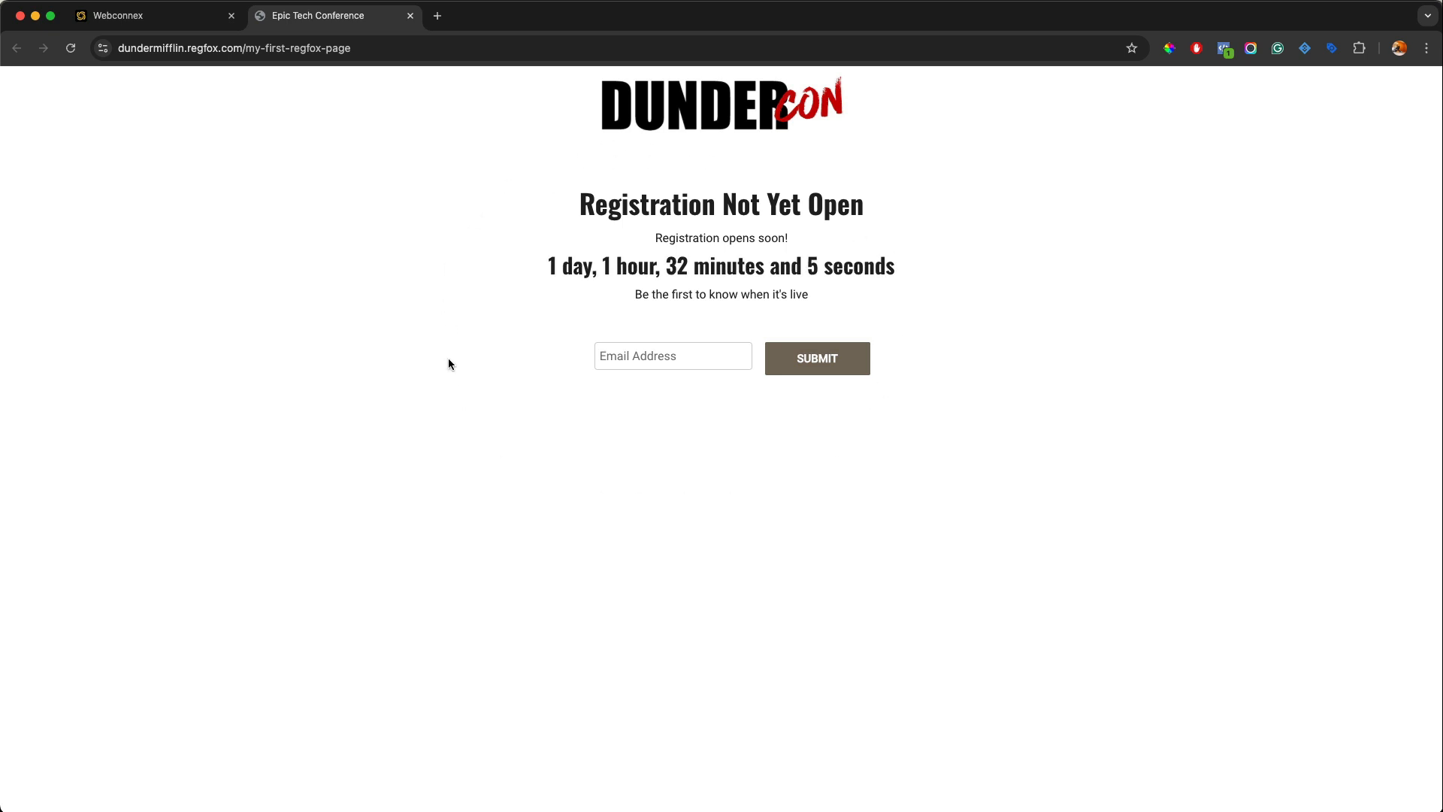
pyautogui.click(410, 16)
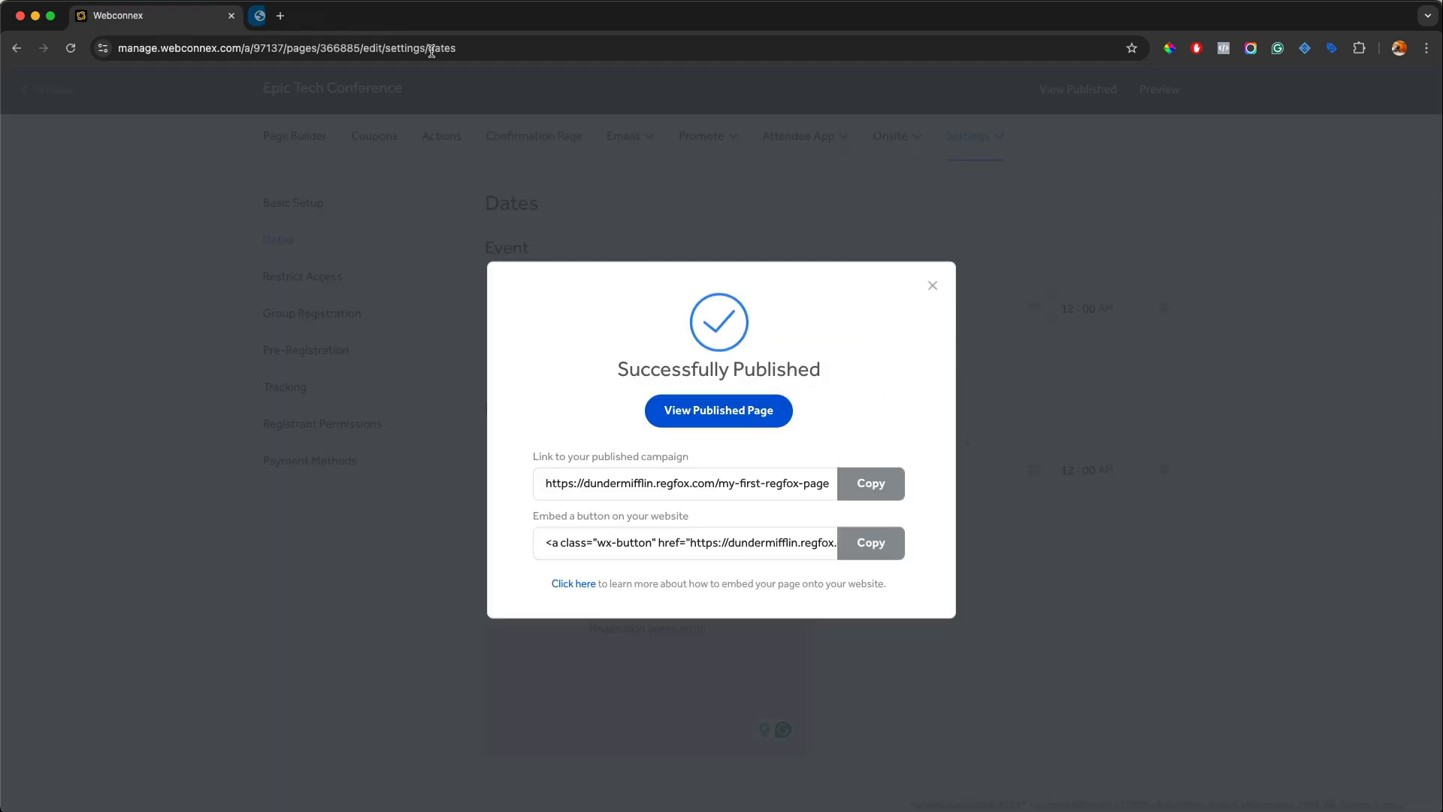
pyautogui.click(935, 282)
# Clear the registration open date and enable closing when registration options sell out.
pyautogui.scroll(-2, 936, 365)
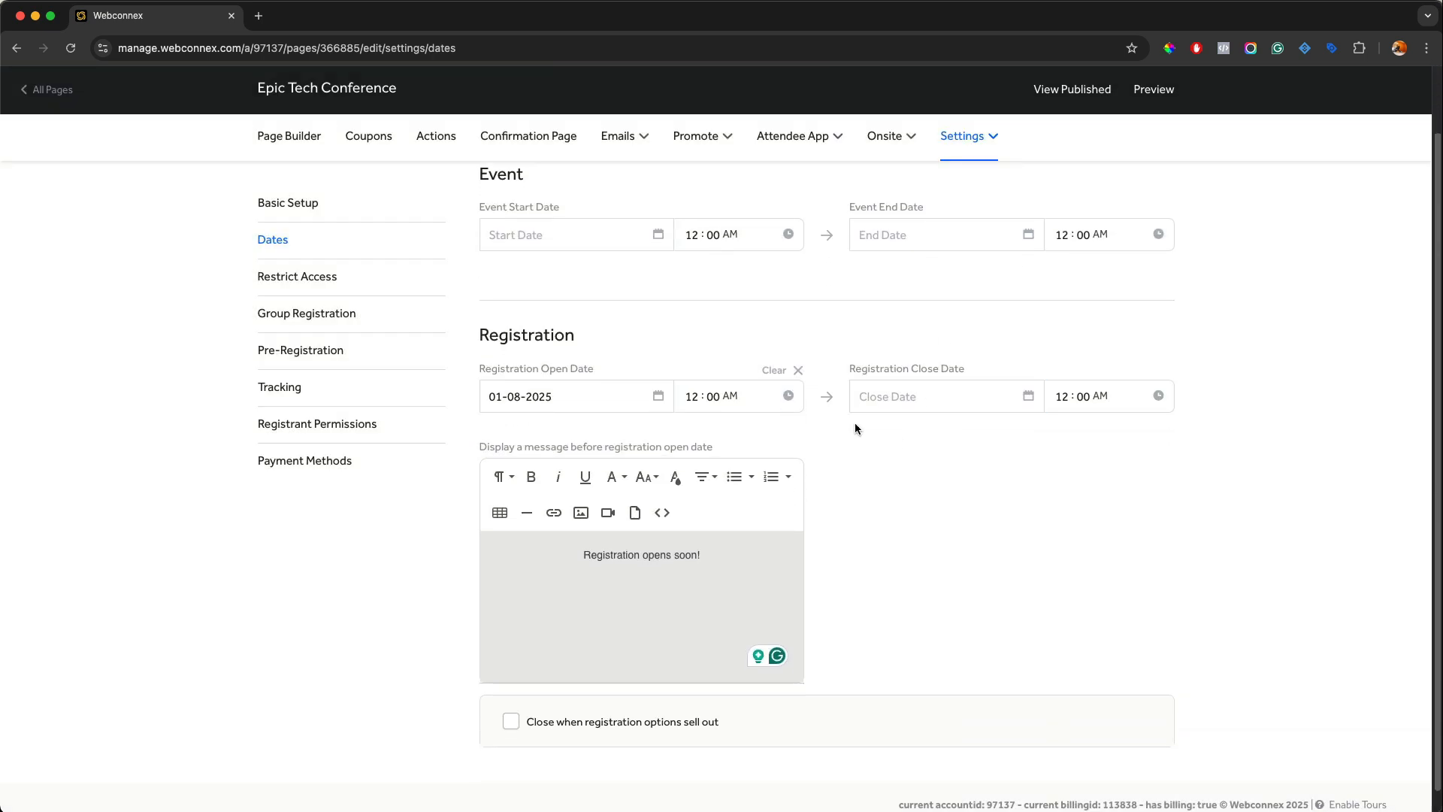
pyautogui.click(800, 372)
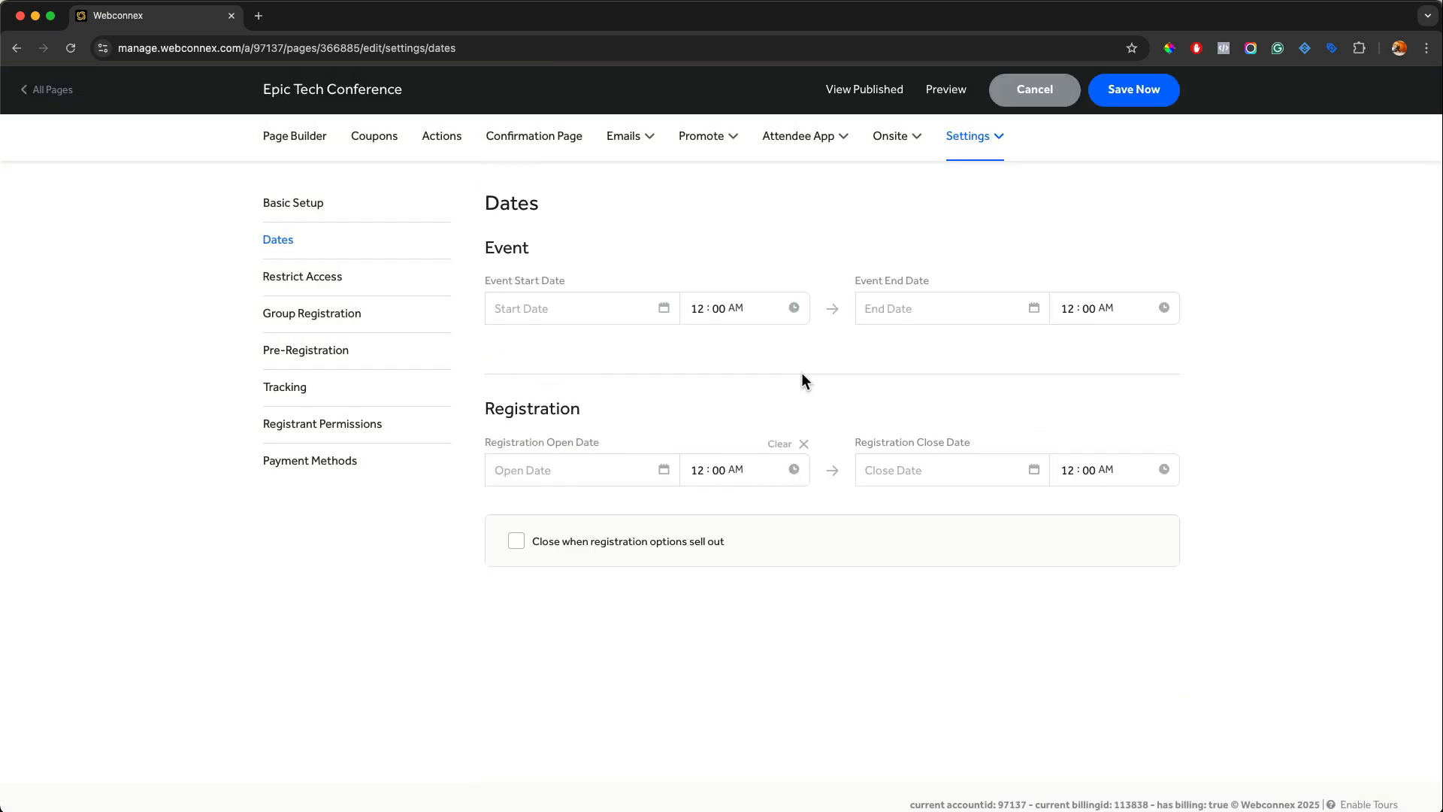
pyautogui.click(516, 542)
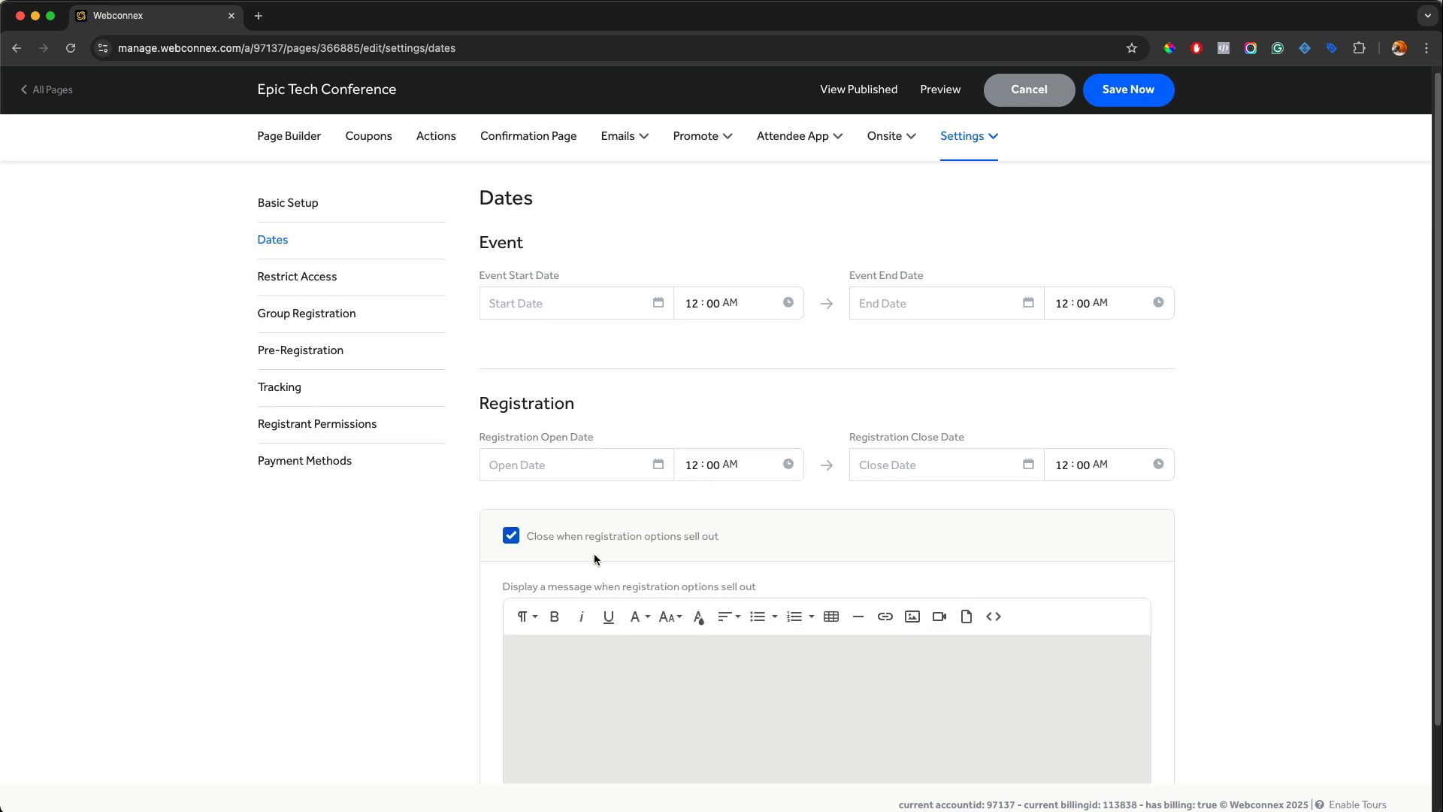
pyautogui.scroll(-1, 594, 560)
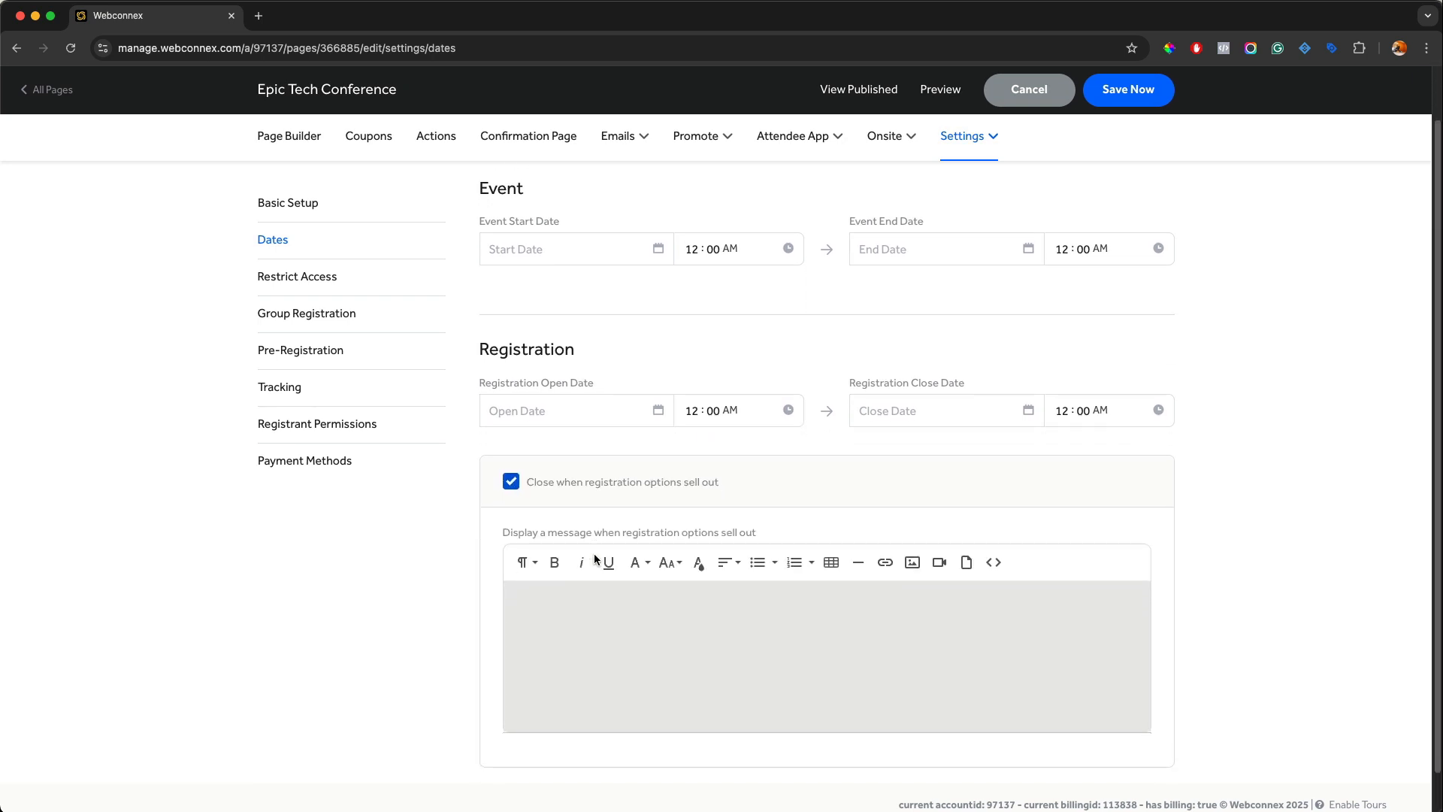
# Examine the capacity limit and supply settings of the Registration Options field in the page builder.
pyautogui.click(291, 139)
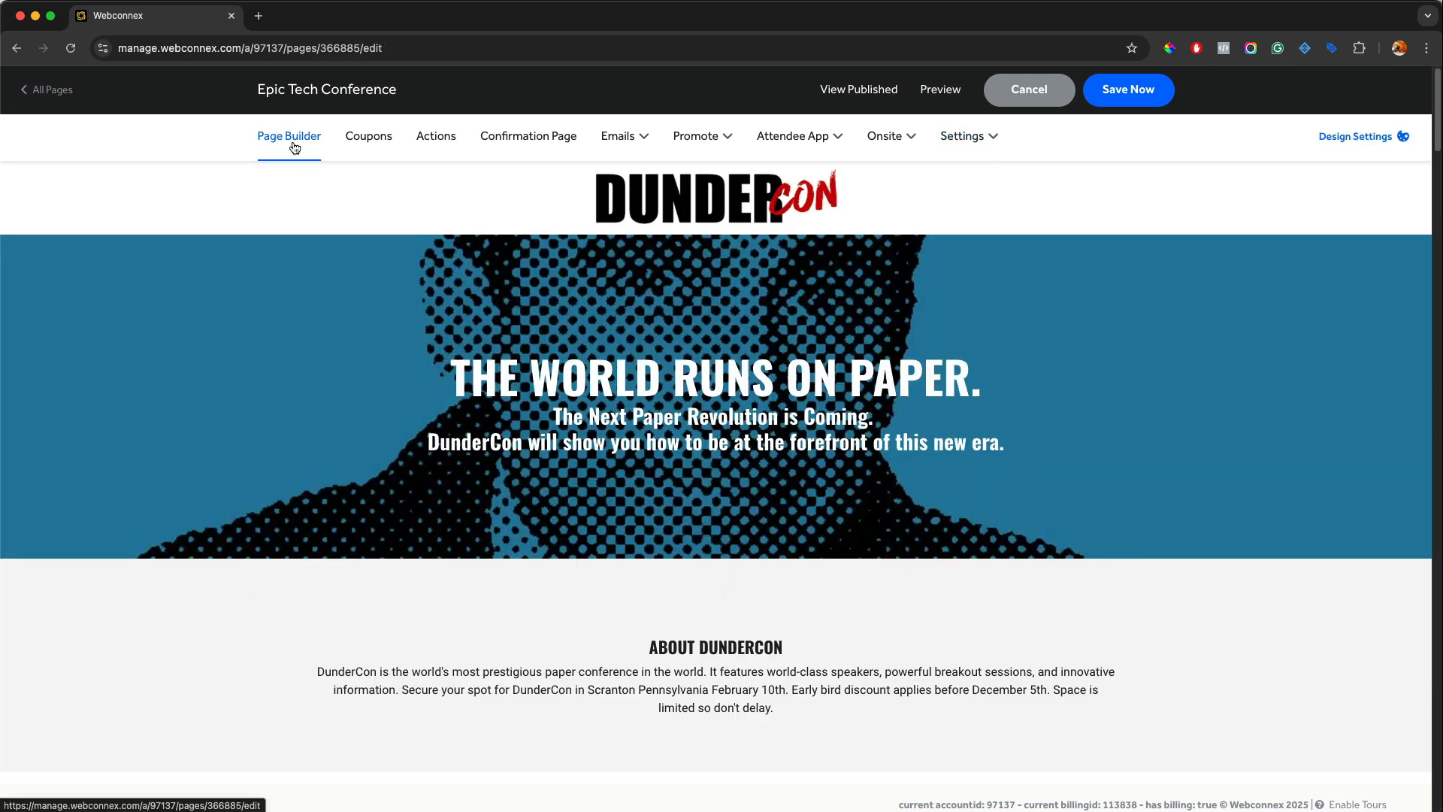
pyautogui.scroll(-20, 643, 378)
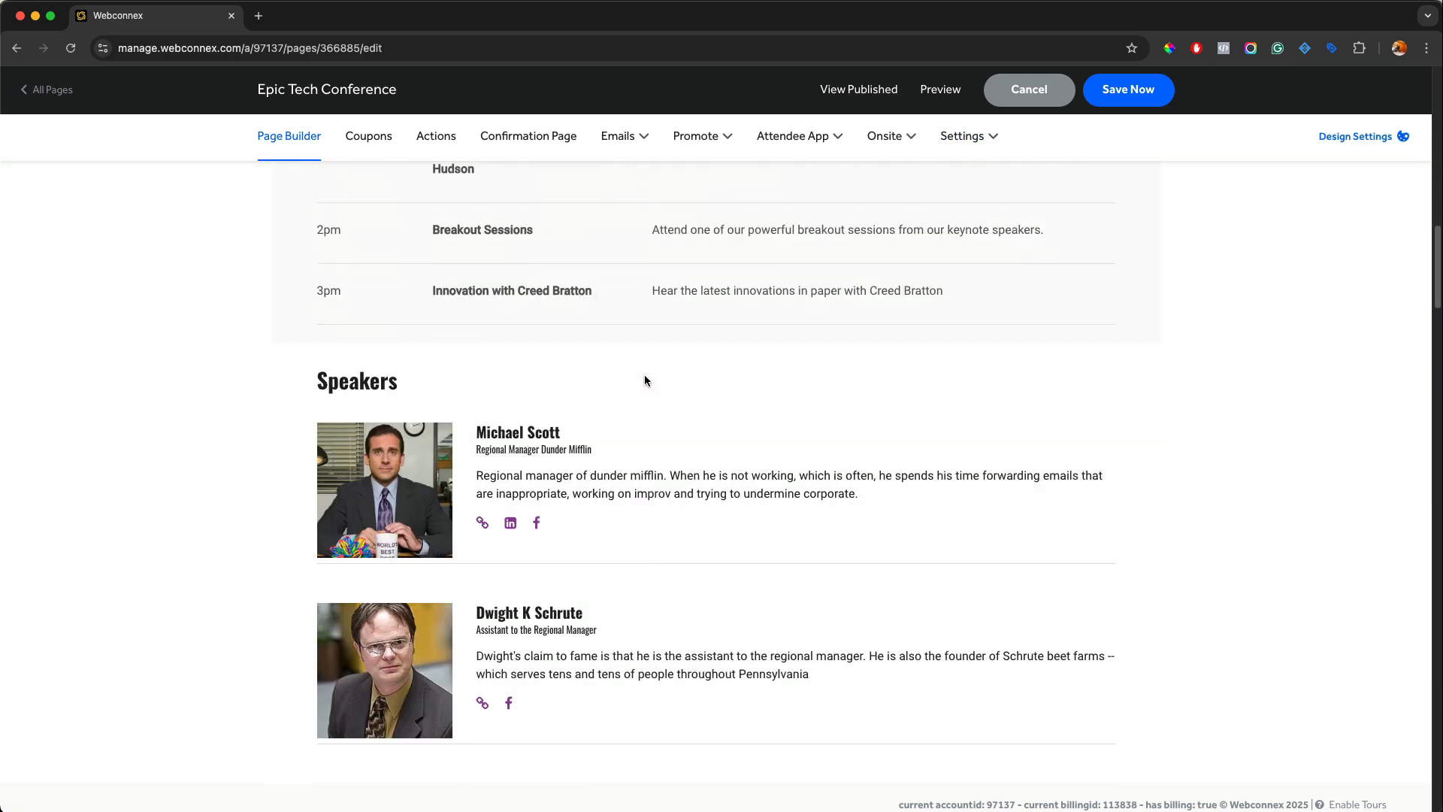
pyautogui.scroll(-5, 645, 380)
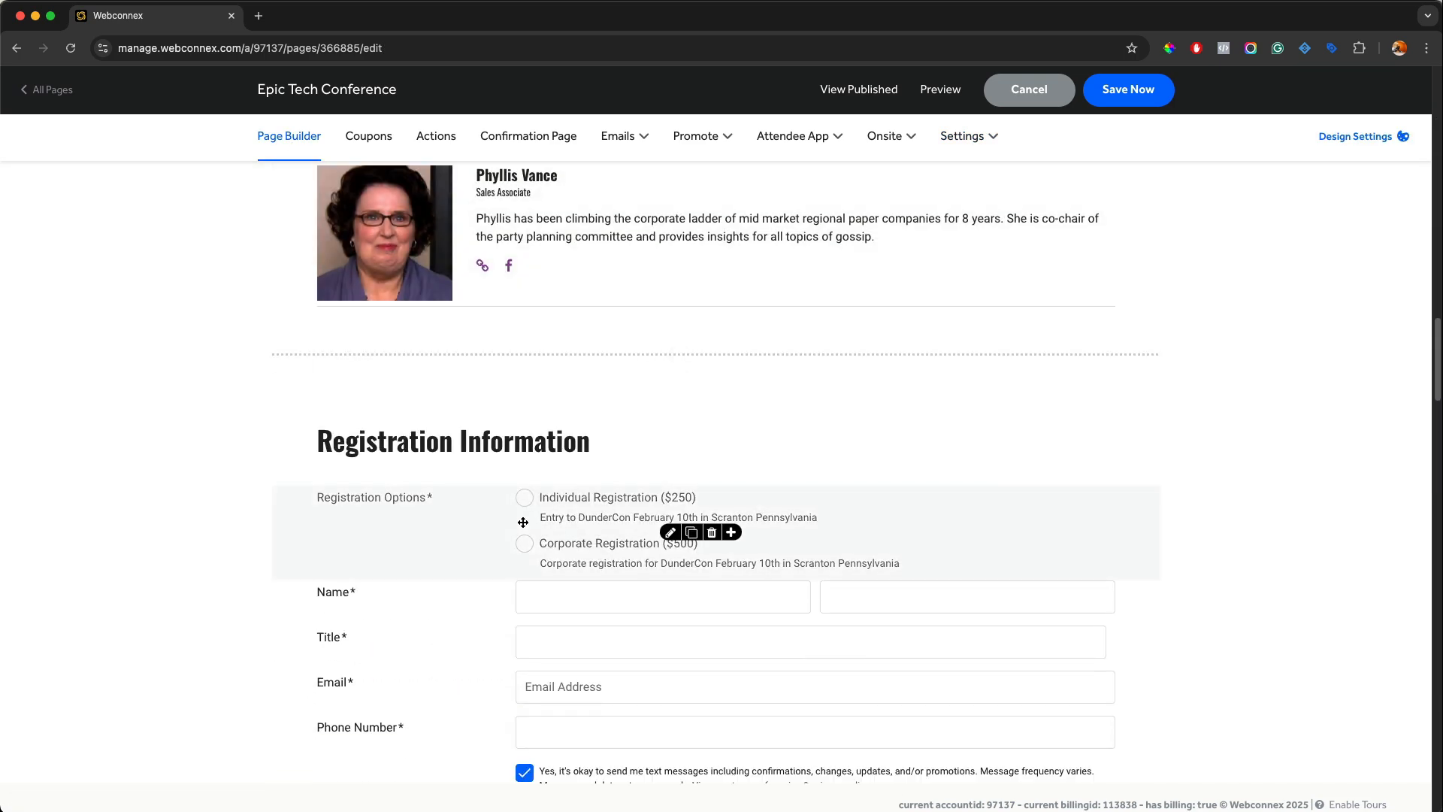
pyautogui.click(669, 535)
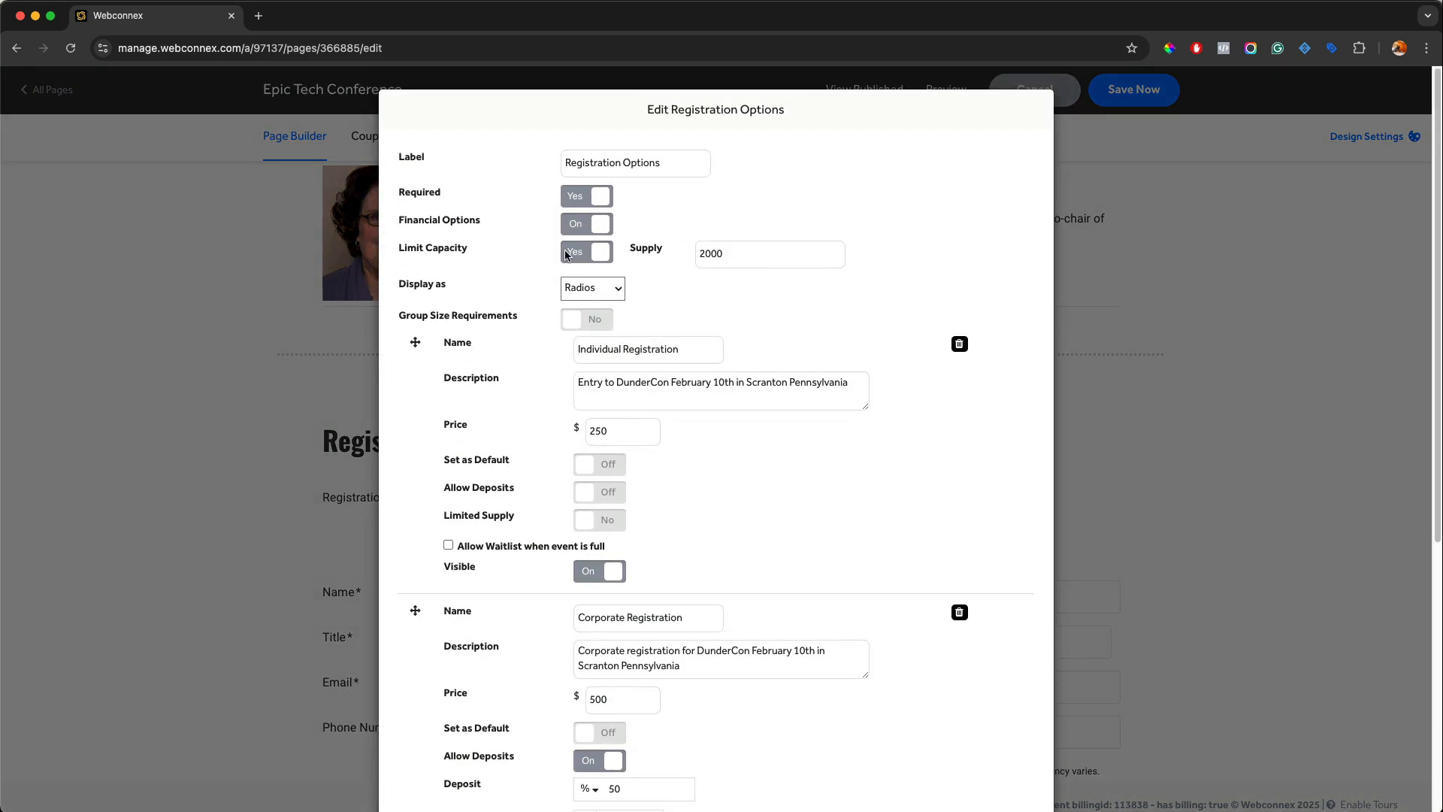
pyautogui.scroll(-2, 706, 354)
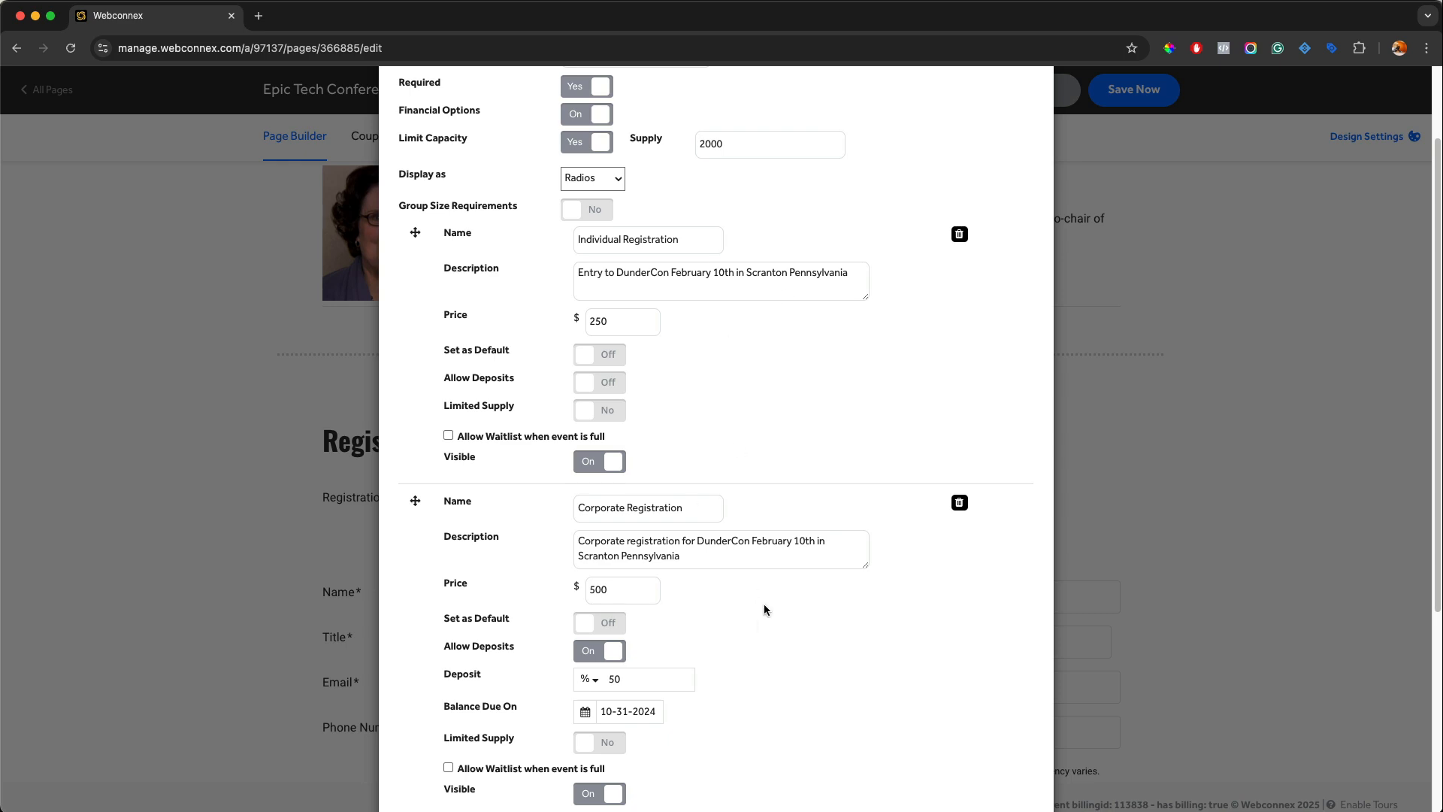
pyautogui.scroll(-4, 786, 376)
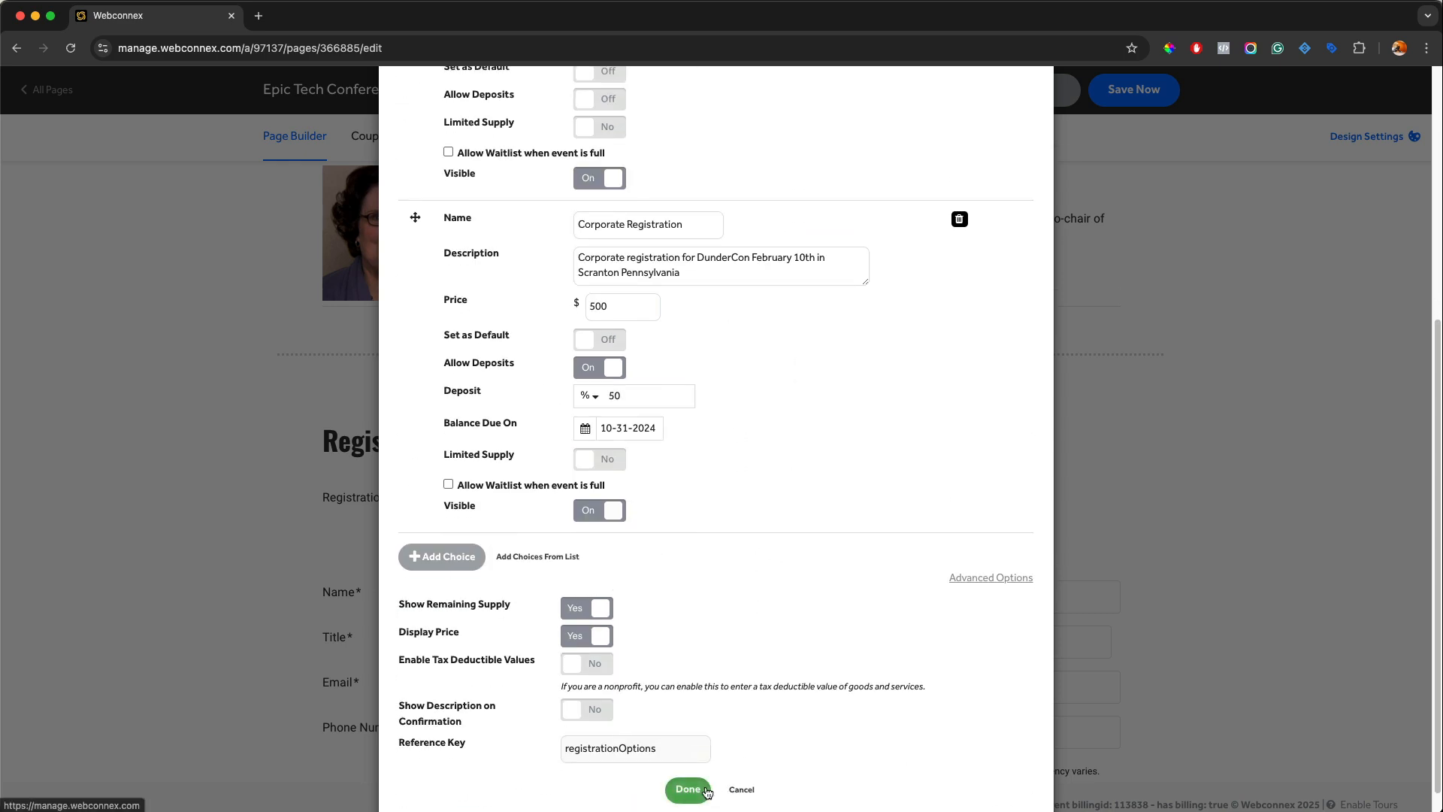
pyautogui.click(686, 789)
# Return to the date settings and disable closing when registration options sell out.
pyautogui.moveTo(977, 152)
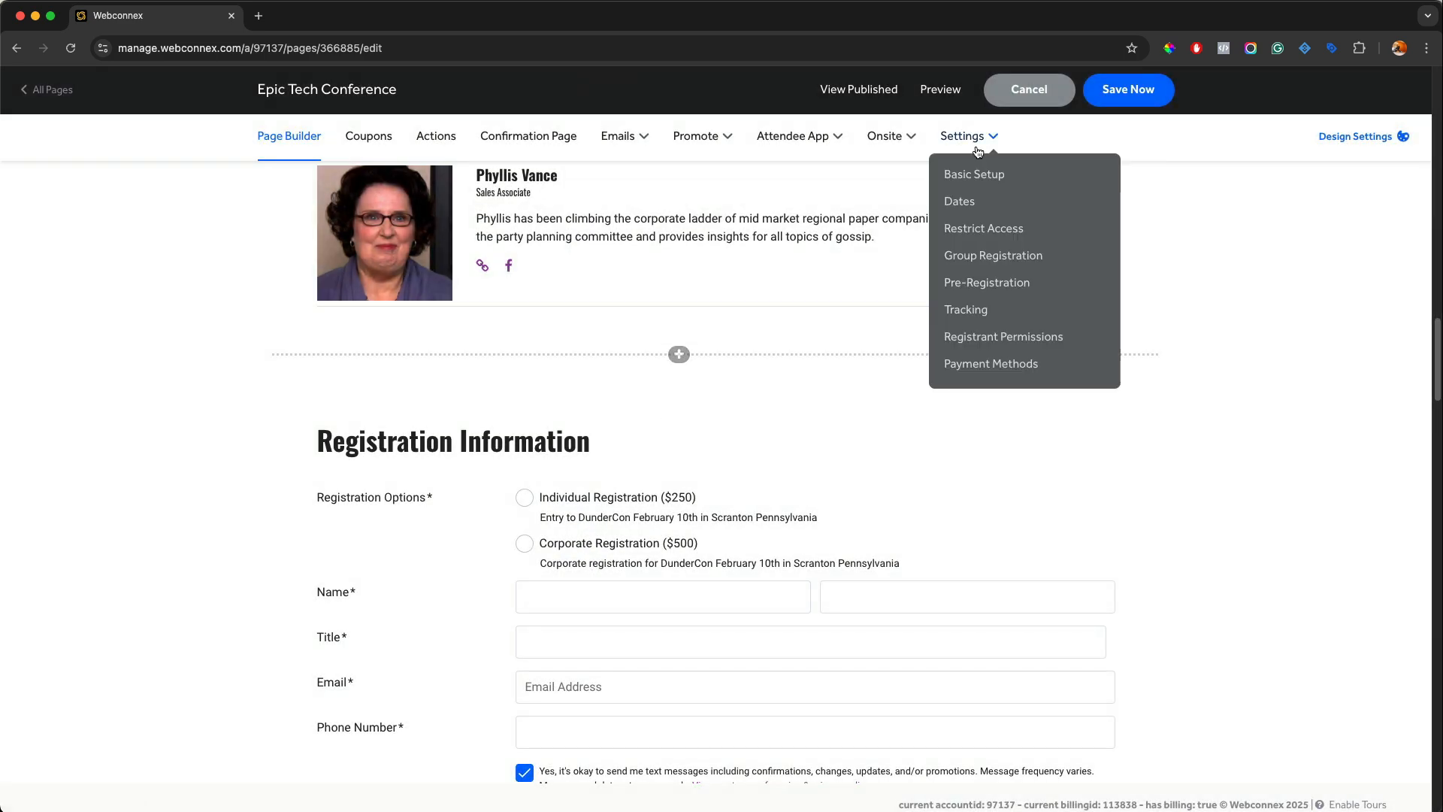
pyautogui.click(969, 198)
pyautogui.scroll(-2, 714, 496)
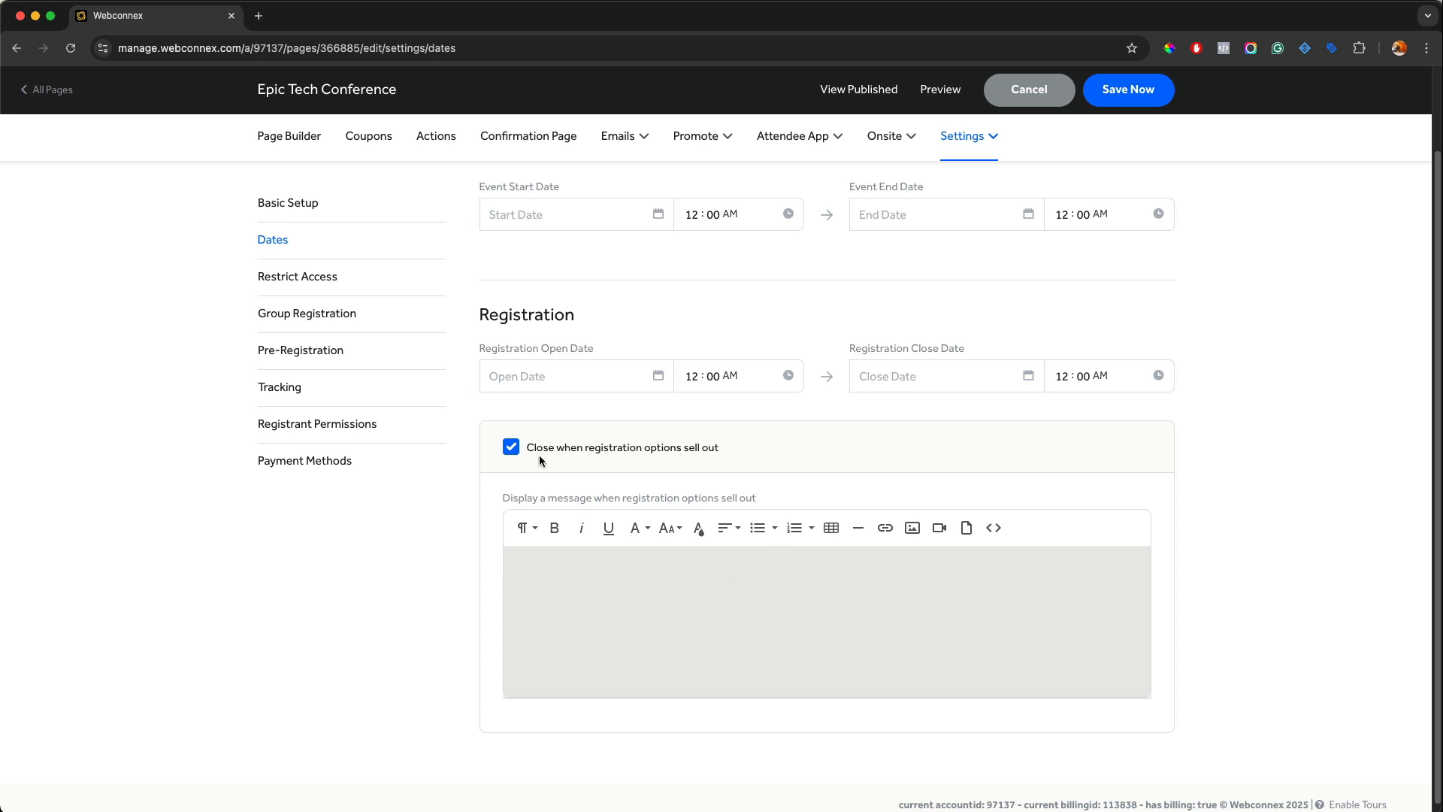
pyautogui.click(513, 448)
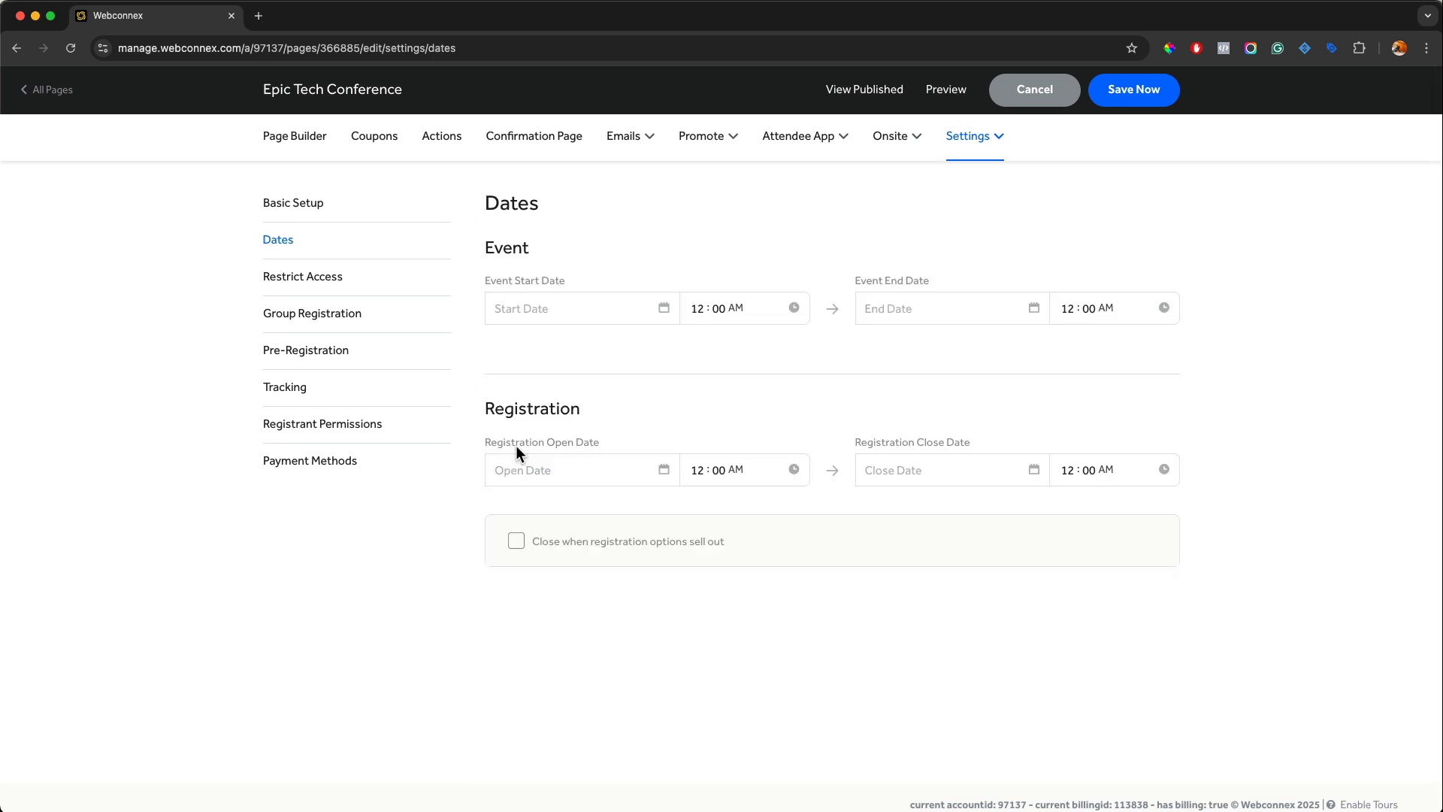